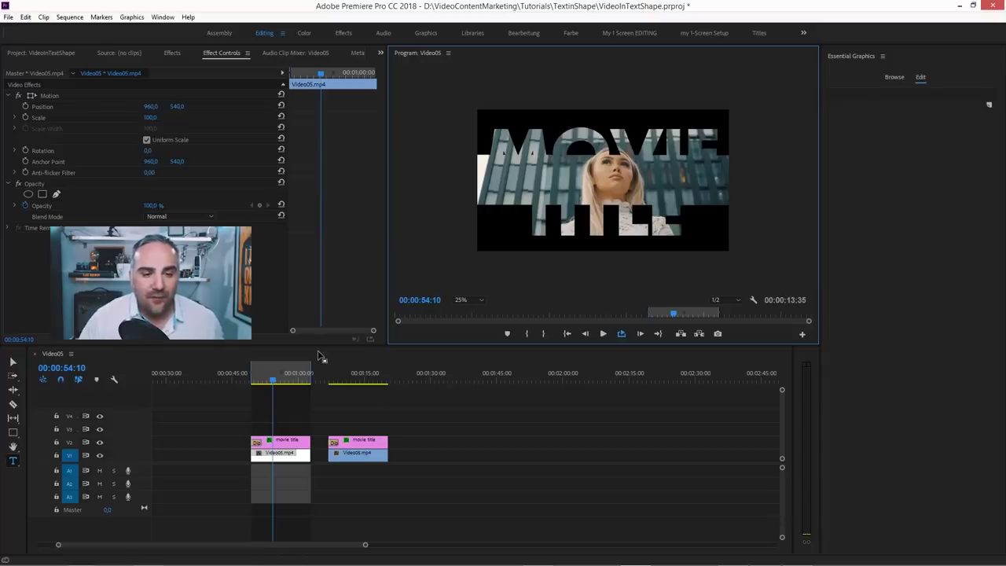
Play the second, white-background title example through, then stop playback.
left_click(349, 382)
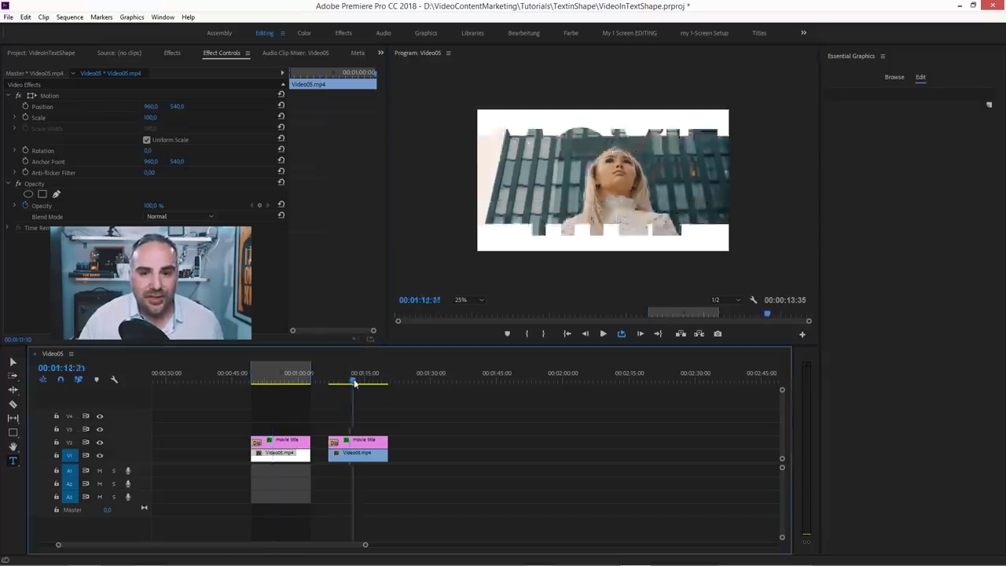
left_click(604, 334)
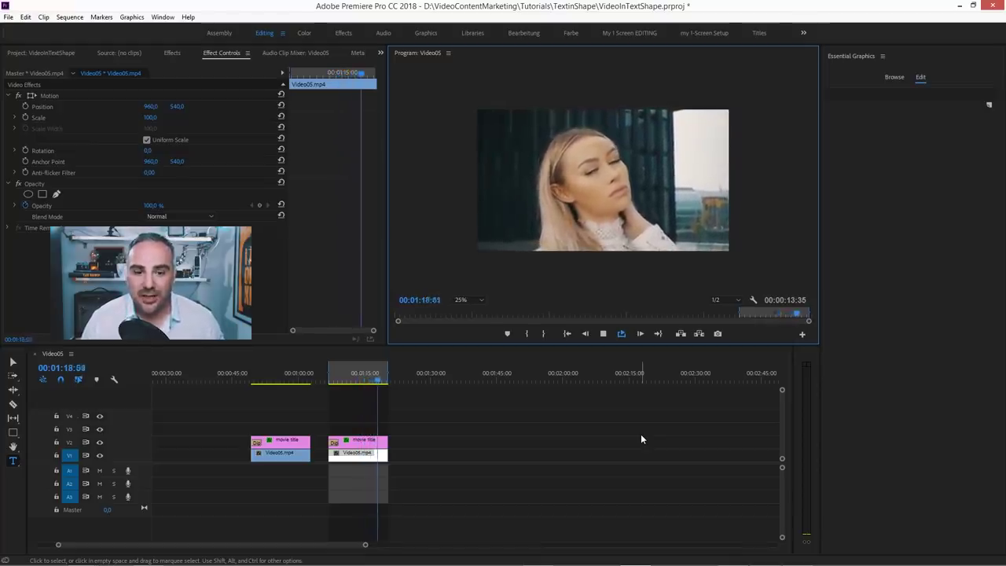
left_click(354, 381)
Duplicate the video clip to a later spot in the sequence and select the copy.
left_click(364, 417)
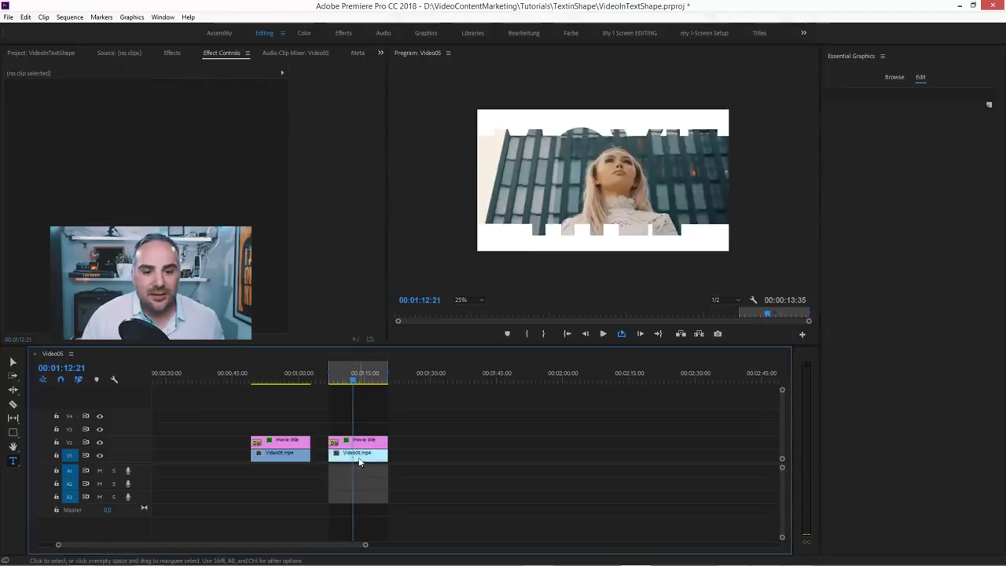
left_click_drag(359, 461, 439, 456)
left_click_drag(408, 380, 434, 383)
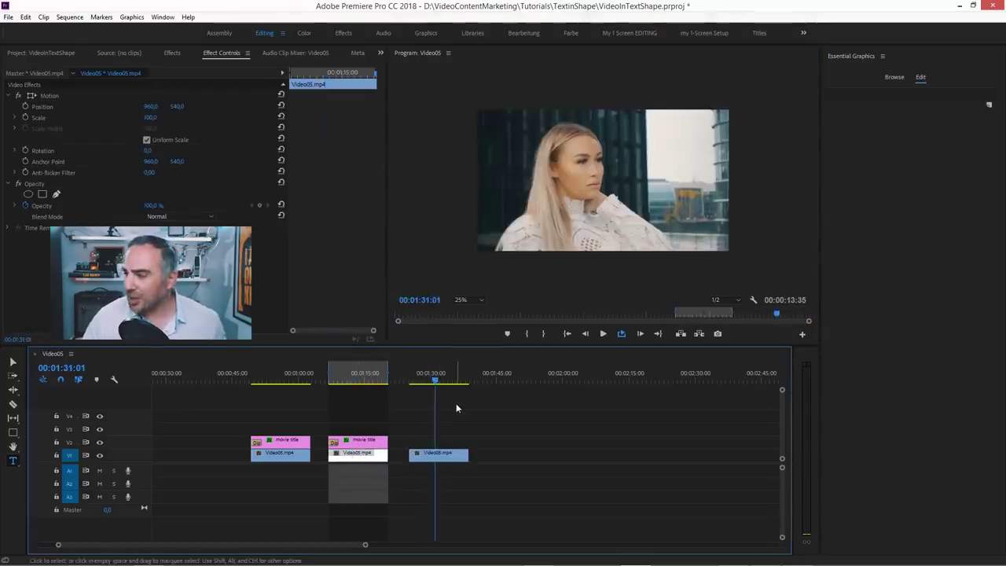
left_click(432, 455)
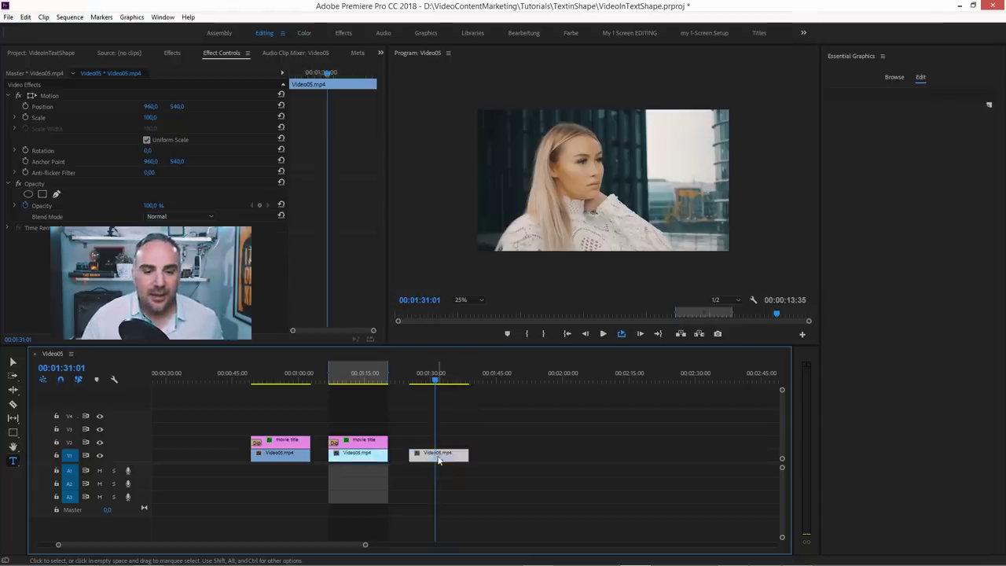
Draw a large text box over the frame and type 'MOVIE' and 'TITLE' on two lines.
left_click(13, 461)
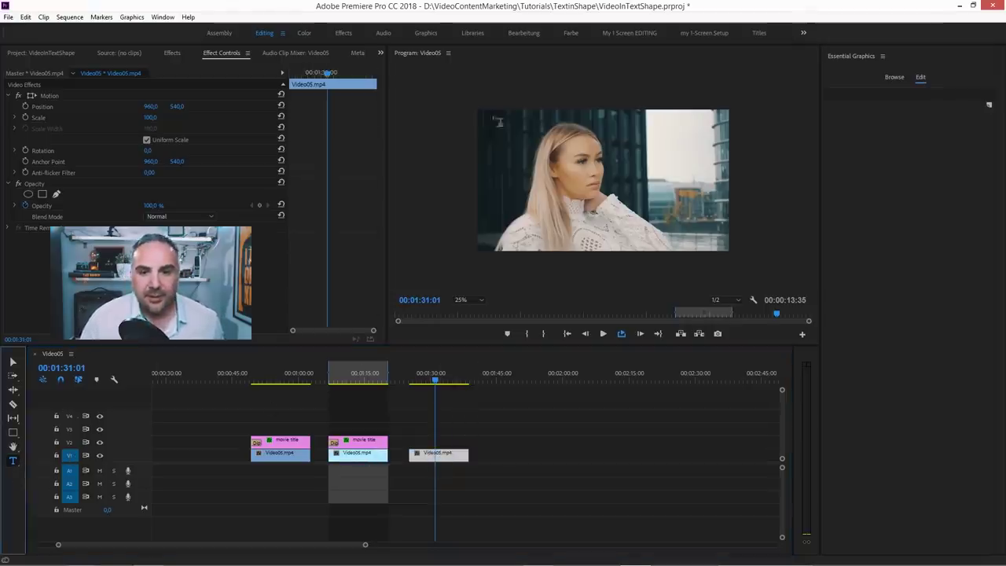
left_click(470, 300)
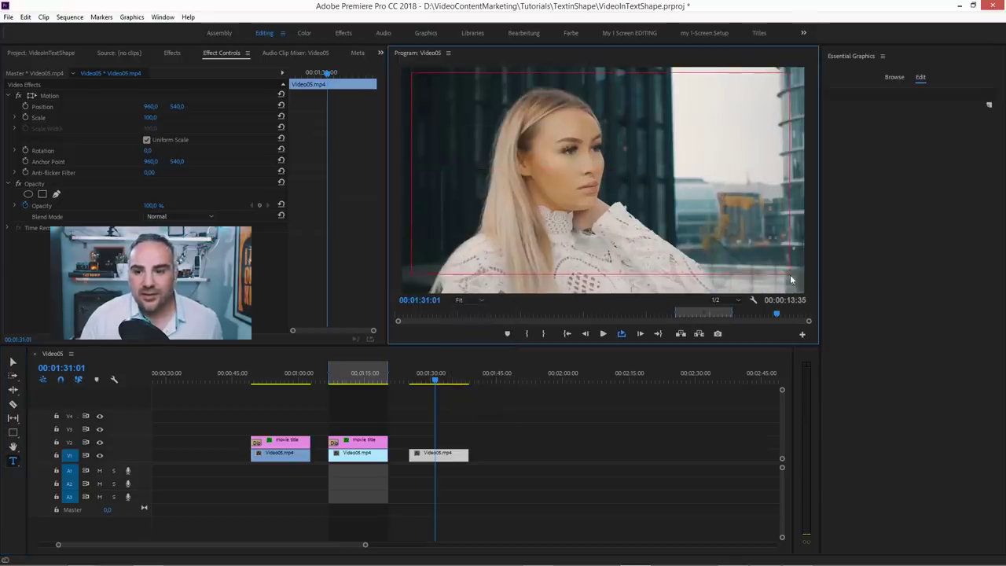
left_click_drag(622, 168, 802, 291)
type("m")
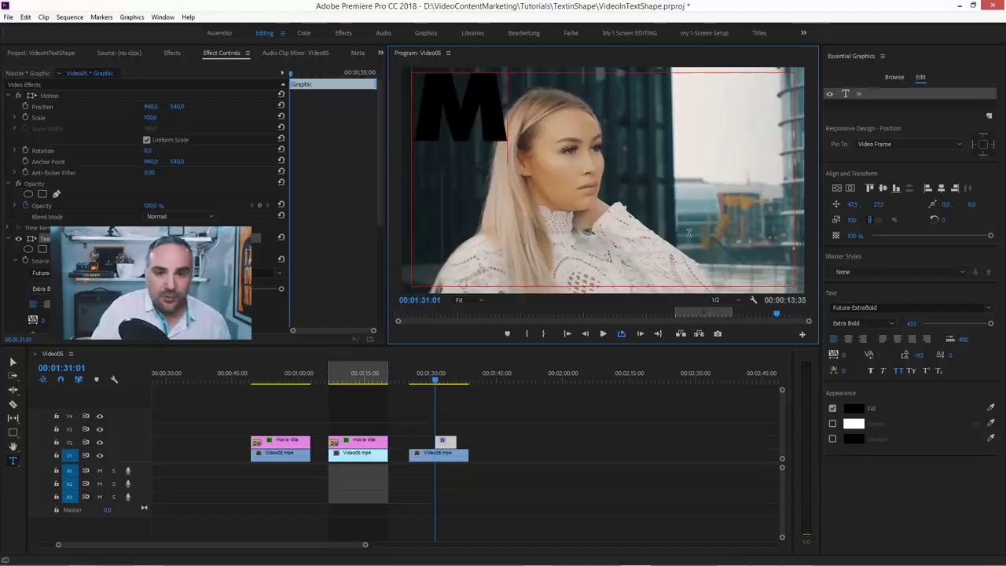
type("ovie")
key("Return")
type("tit")
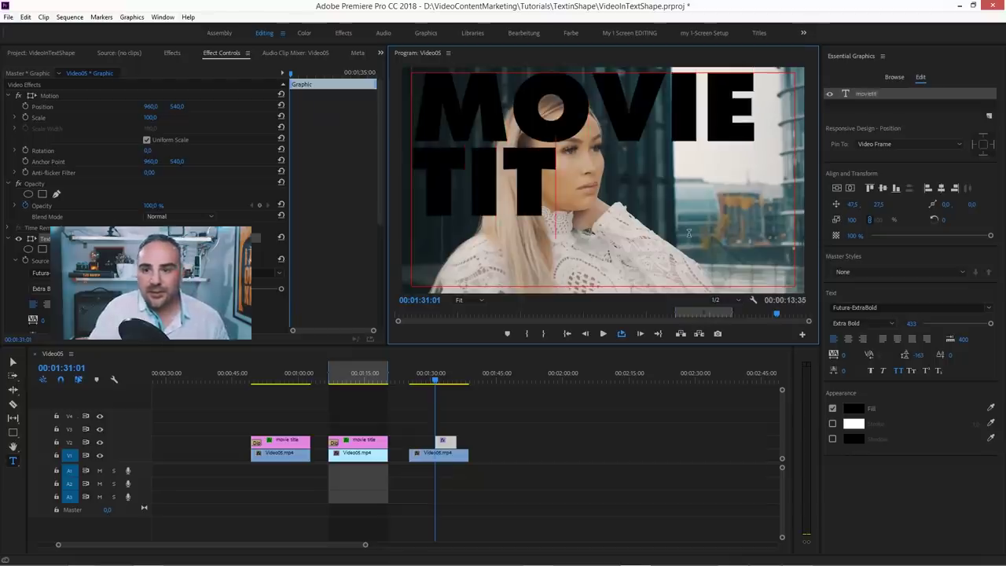
type("le")
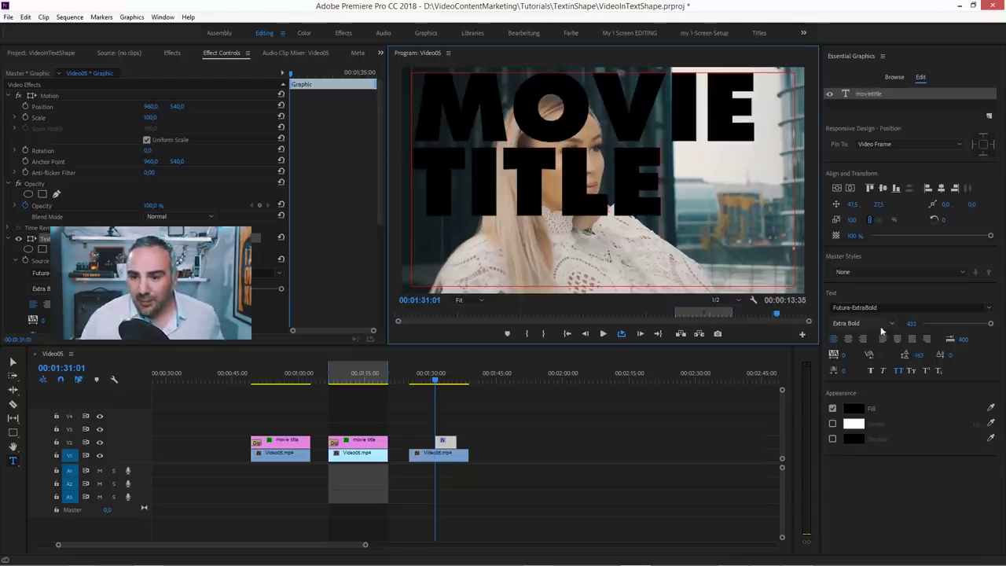
left_click(885, 324)
Set all of the title text to Futura Bold.
left_click(904, 308)
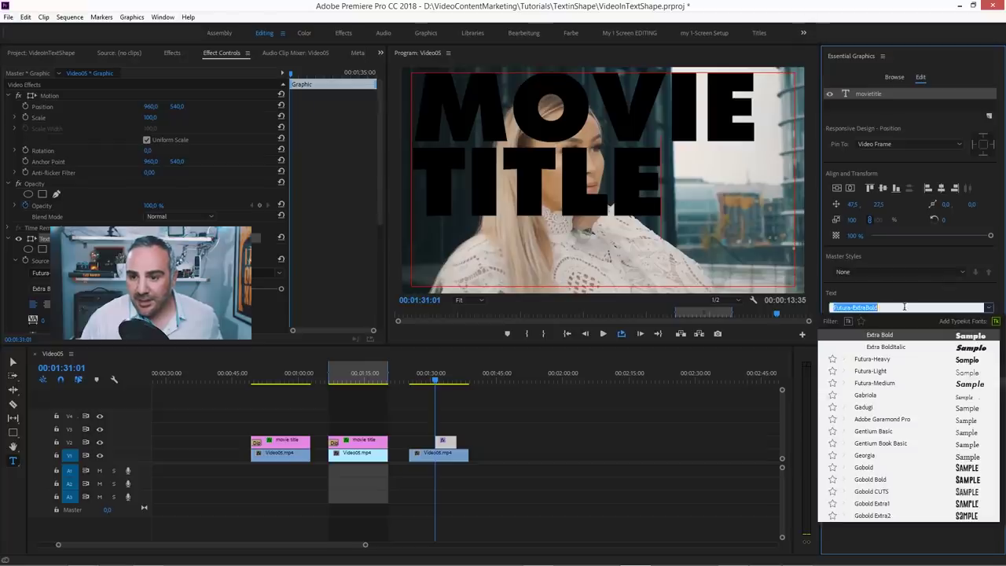
scroll(927, 386, "up", 1)
scroll(927, 393, "up", 1)
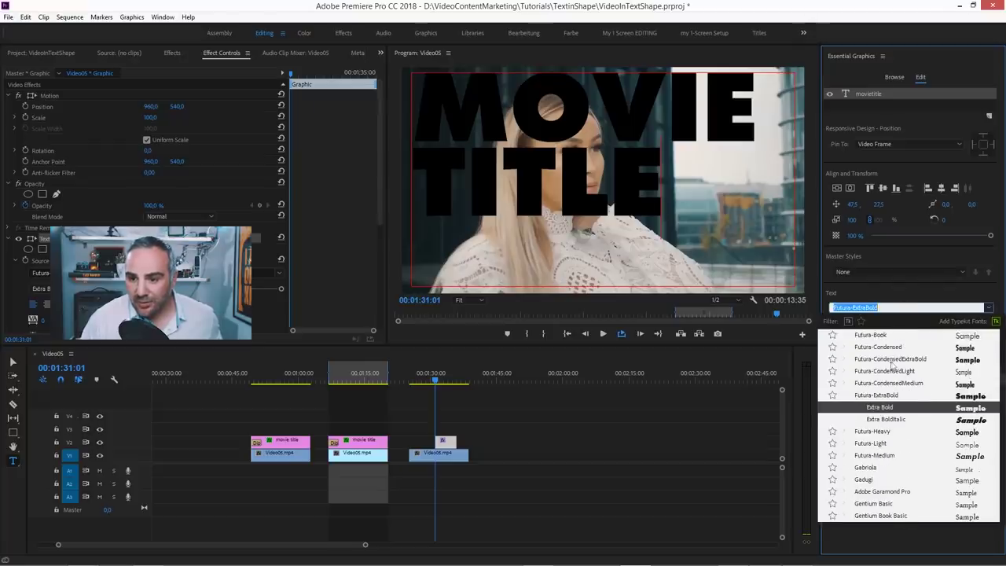
scroll(894, 410, "up", 2)
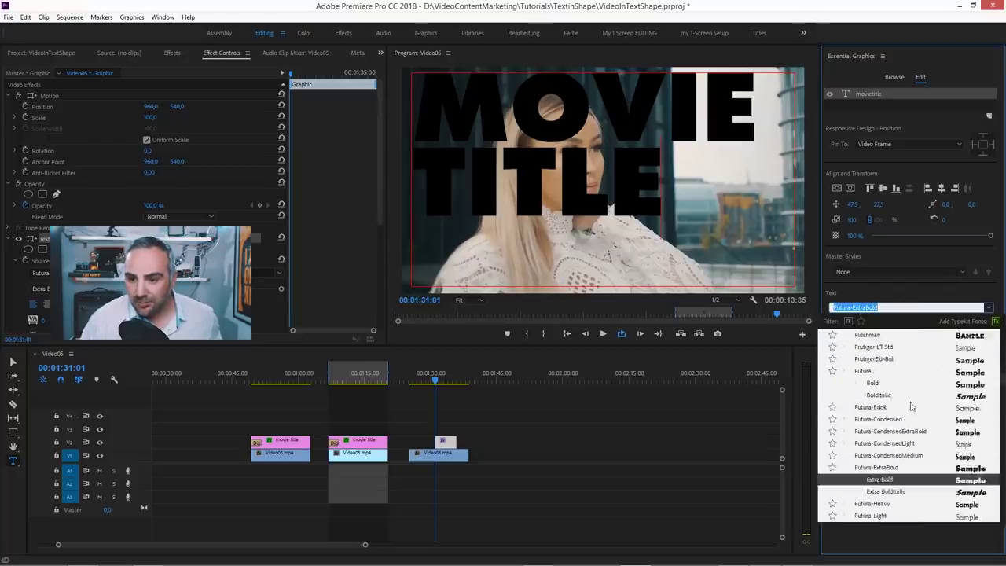
scroll(900, 398, "up", 1)
left_click(876, 420)
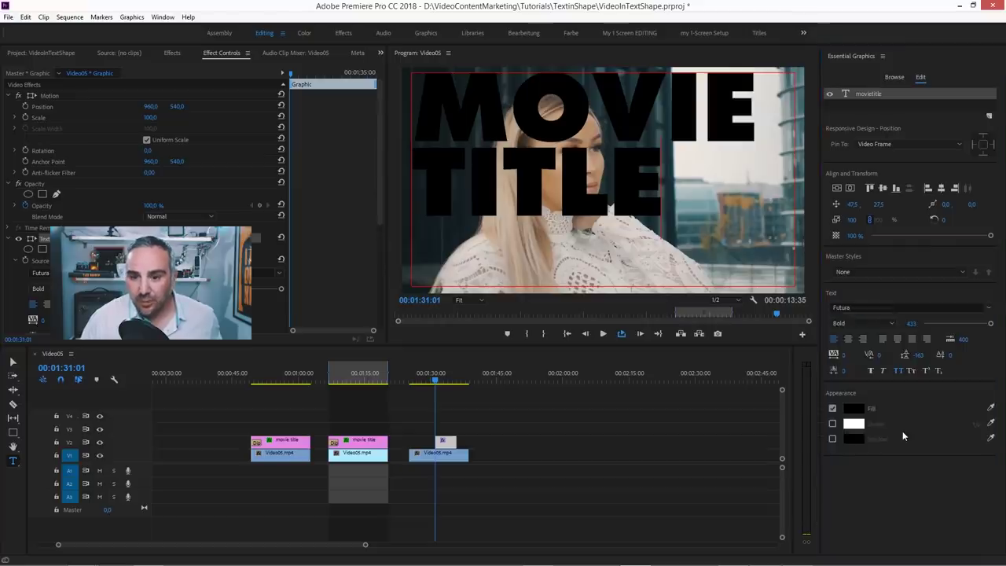
left_click(660, 183)
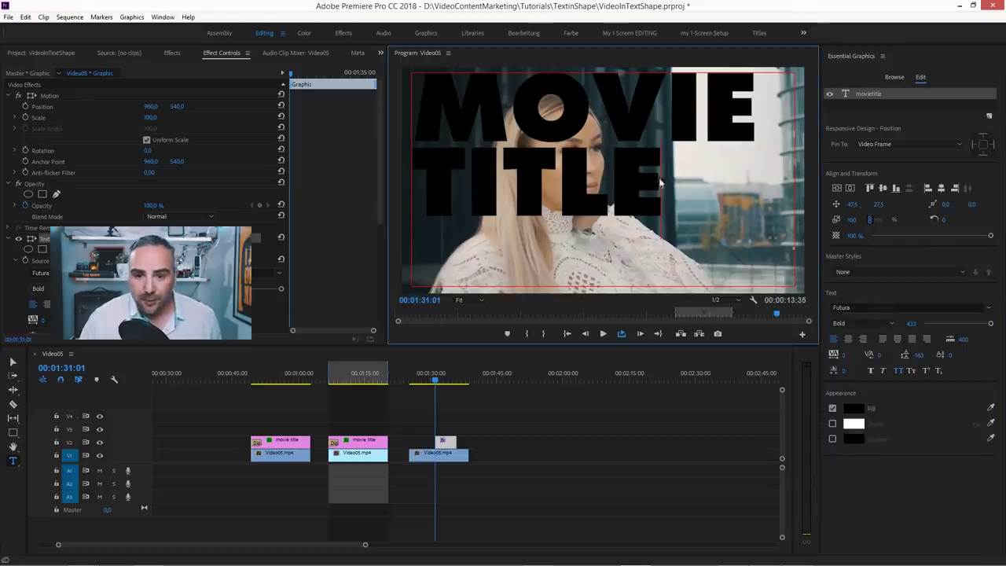
key("ctrl+a")
left_click(893, 324)
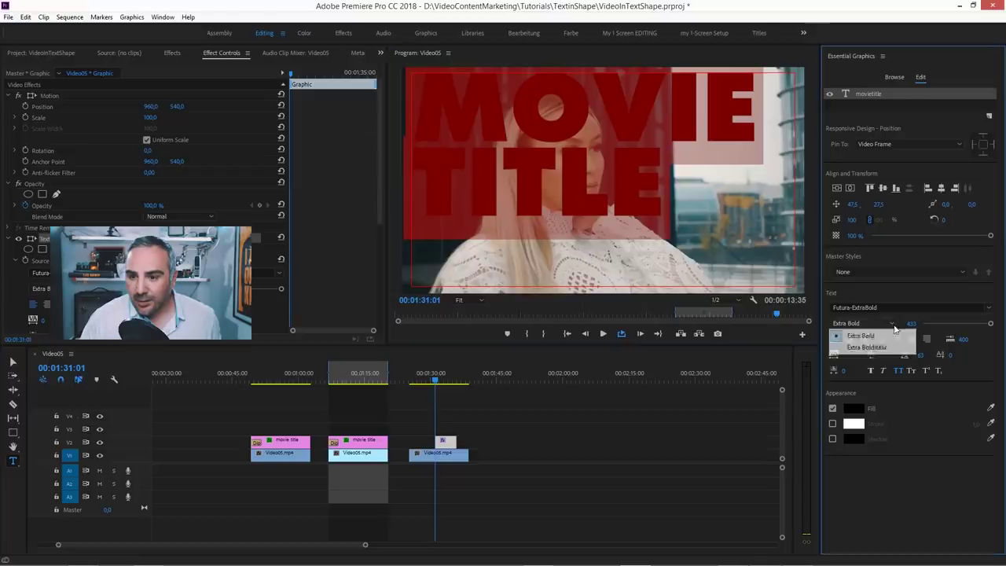
left_click(894, 308)
scroll(891, 397, "up", 3)
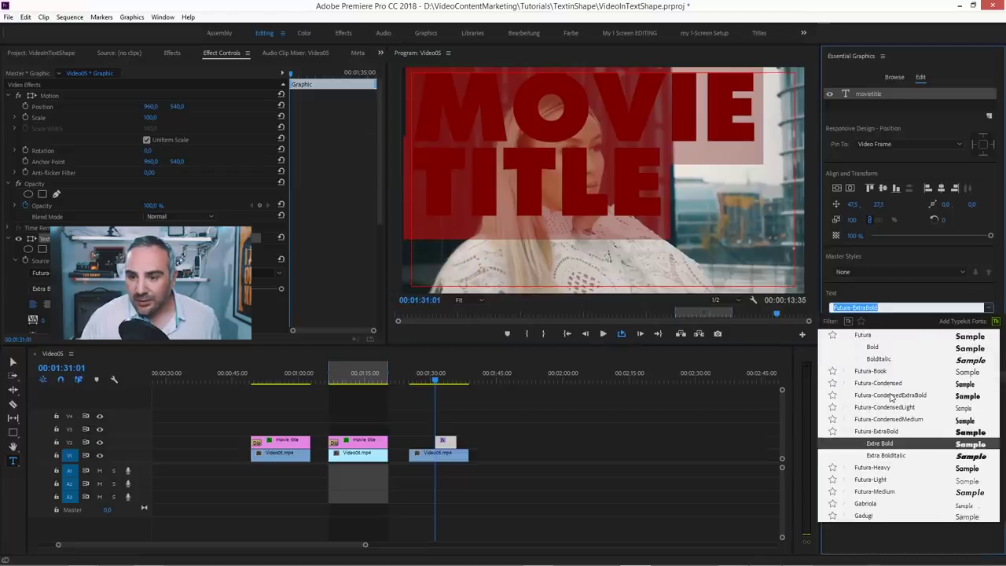
left_click(874, 346)
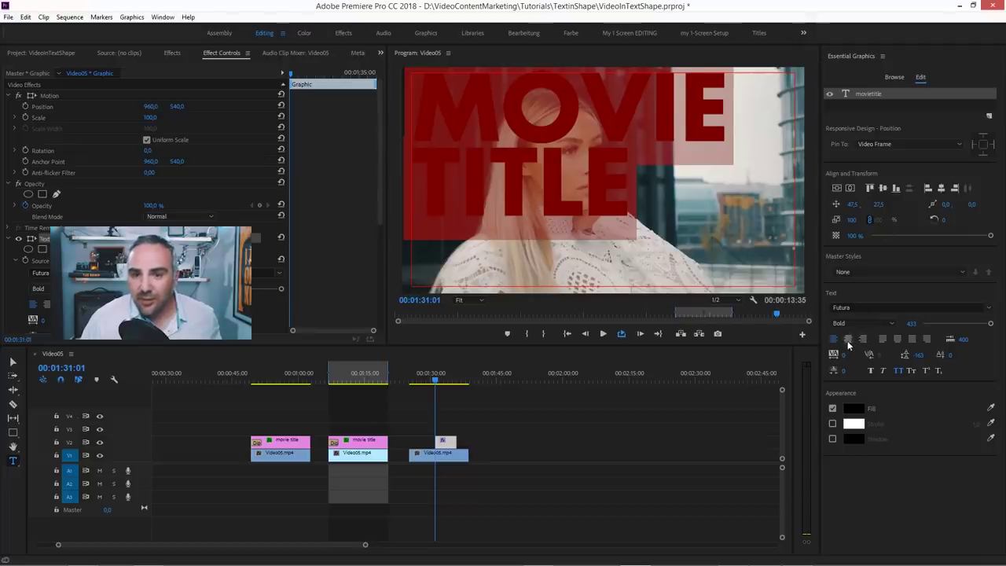
Centre the title in the frame and extend the title clip to the video copy's start.
left_click(848, 339)
left_click(852, 189)
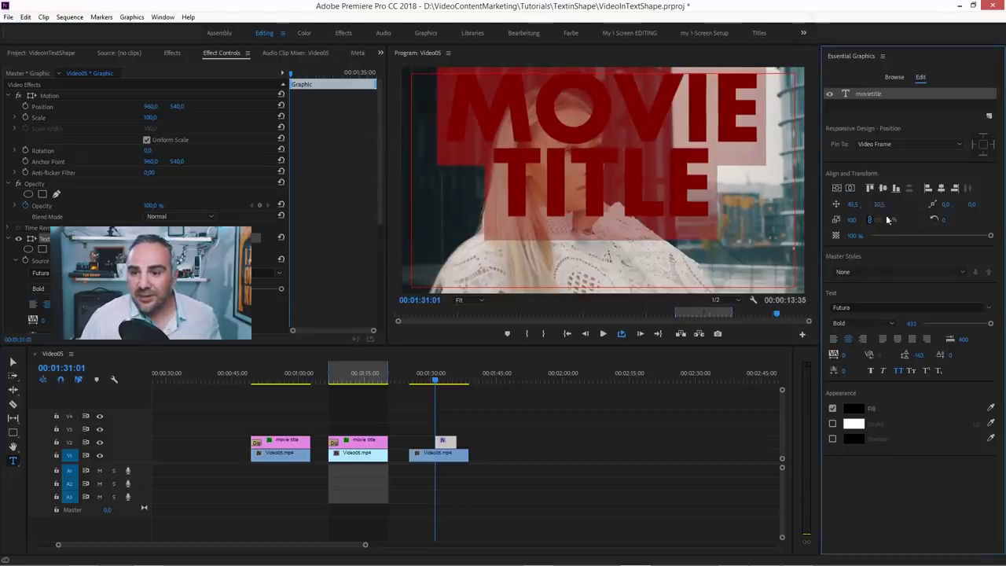
left_click_drag(606, 254, 606, 284)
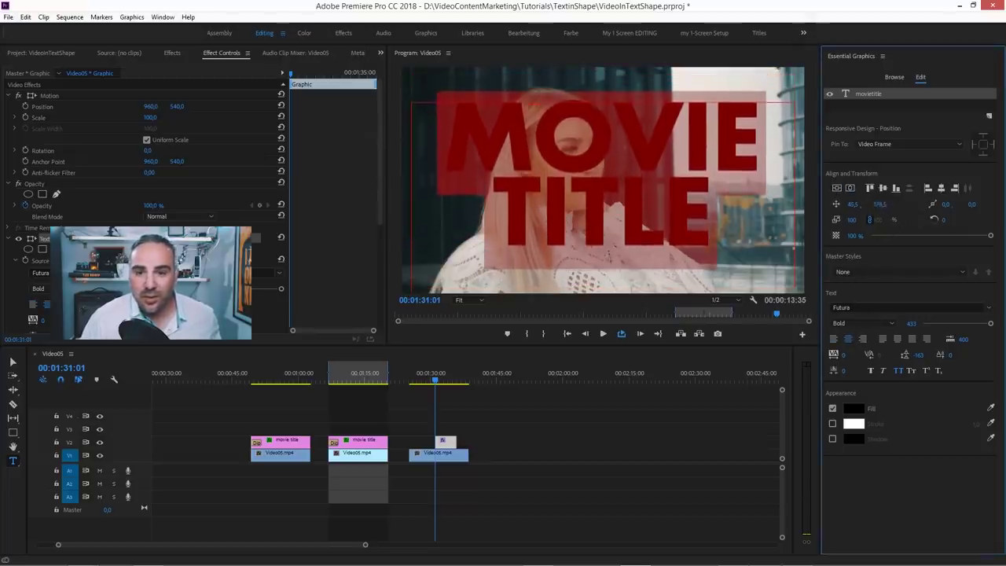
left_click(442, 425)
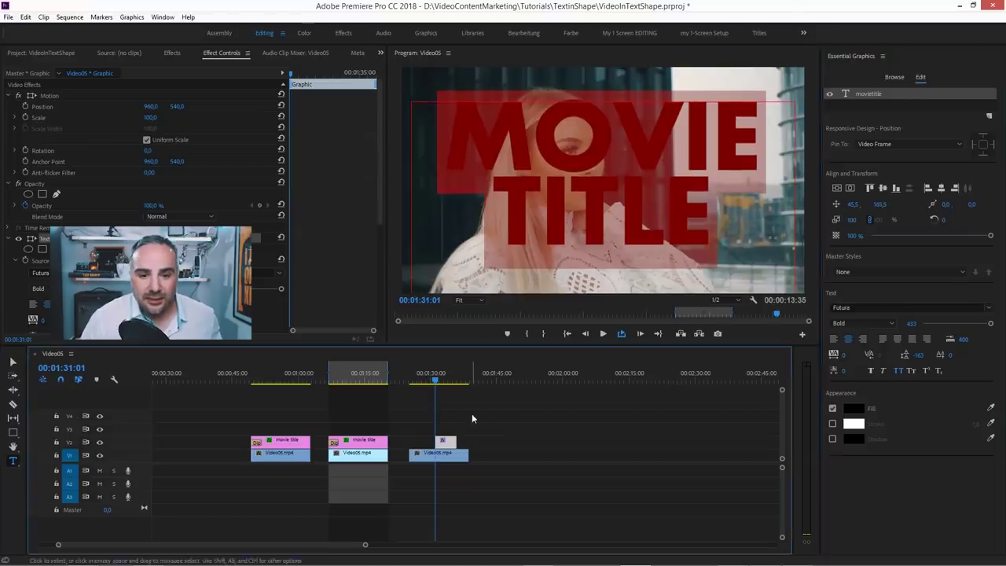
mouse_move(438, 442)
left_mouse_down()
mouse_move(409, 442)
mouse_move(469, 445)
left_mouse_up()
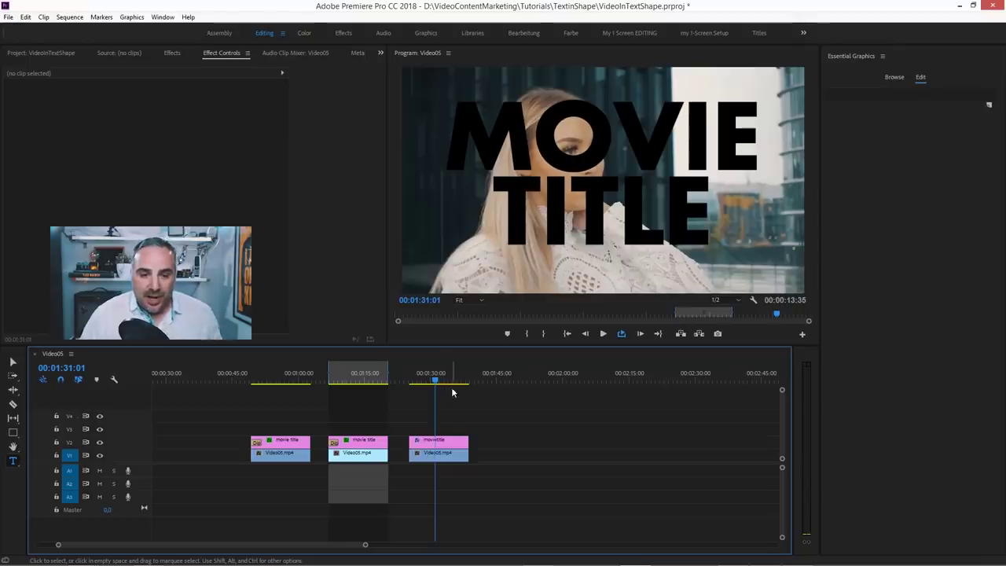
Apply Alpha Adjust to the title clip with Invert Alpha enabled.
left_click(453, 445)
left_click(172, 53)
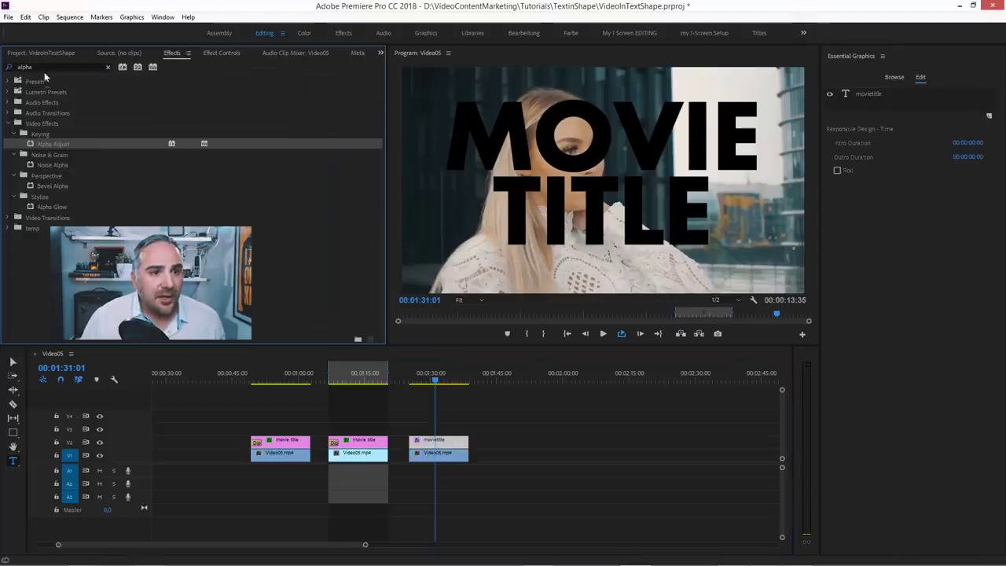
left_click(44, 66)
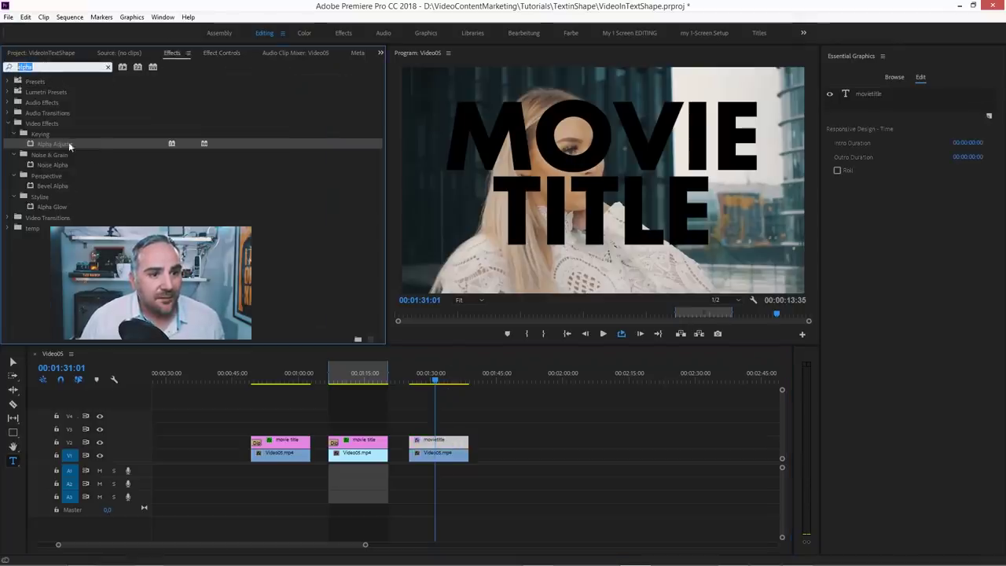
left_click_drag(59, 143, 439, 444)
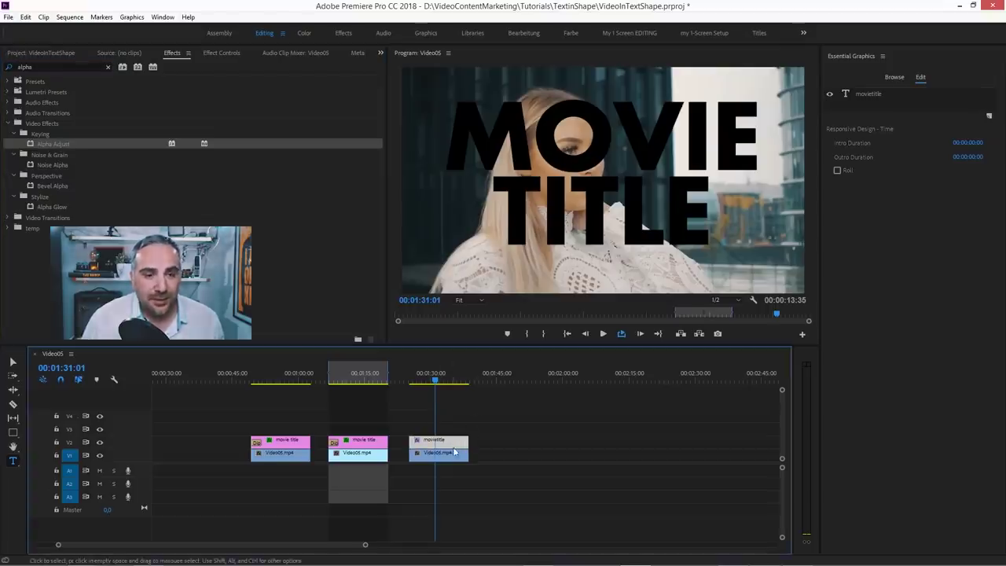
left_click(220, 53)
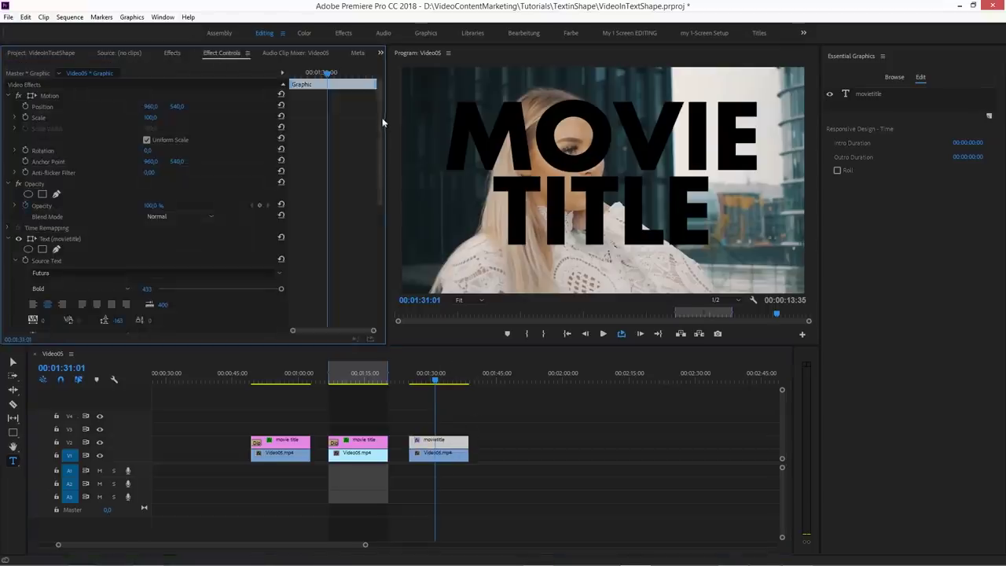
mouse_move(383, 123)
left_mouse_down()
mouse_move(373, 150)
mouse_move(195, 313)
left_mouse_up()
left_click(147, 305)
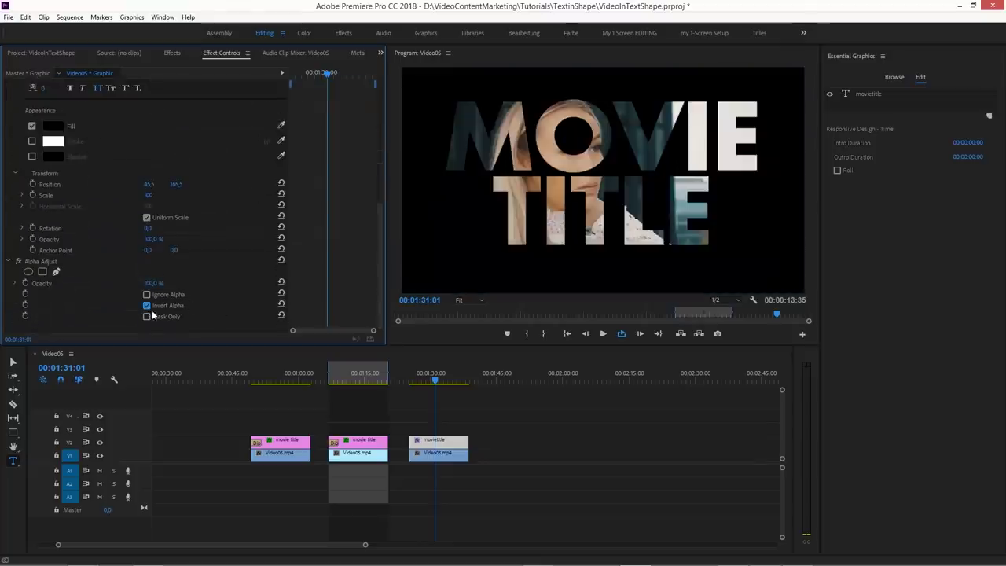
Save the project and preview another moment of the title section.
left_click(472, 416)
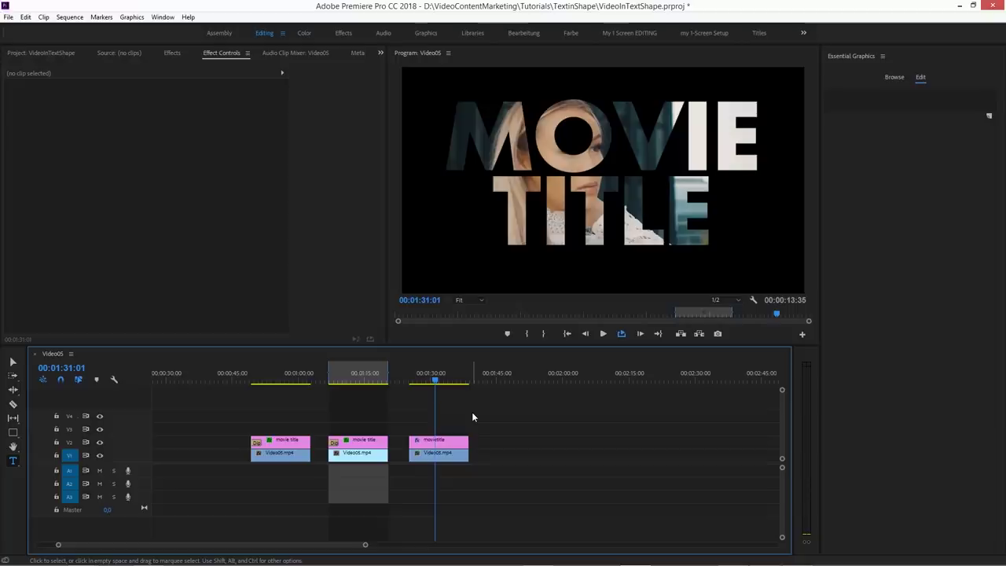
key("ctrl+s")
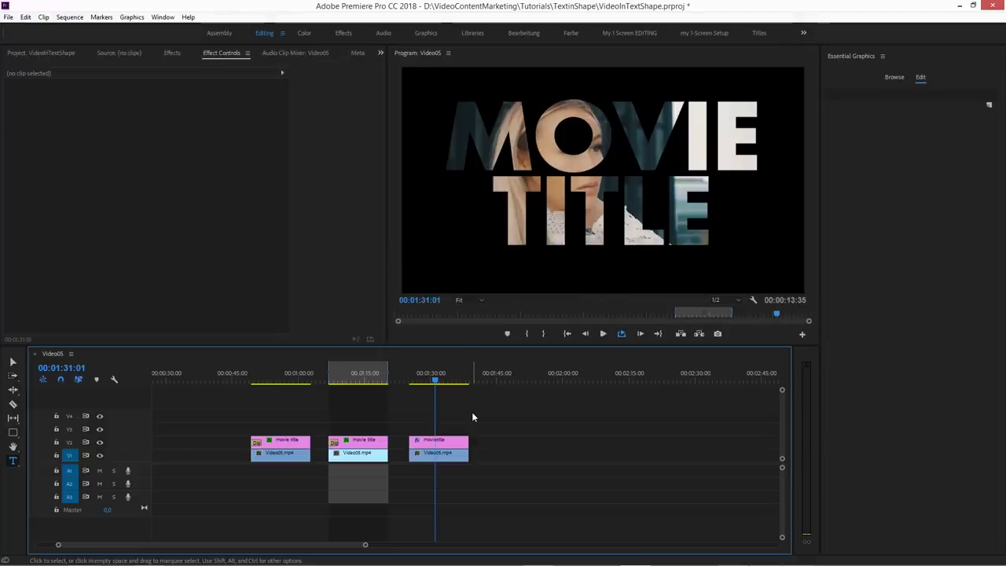
mouse_move(435, 380)
left_mouse_down()
mouse_move(446, 384)
mouse_move(418, 385)
mouse_move(429, 385)
left_mouse_up()
left_click(441, 446)
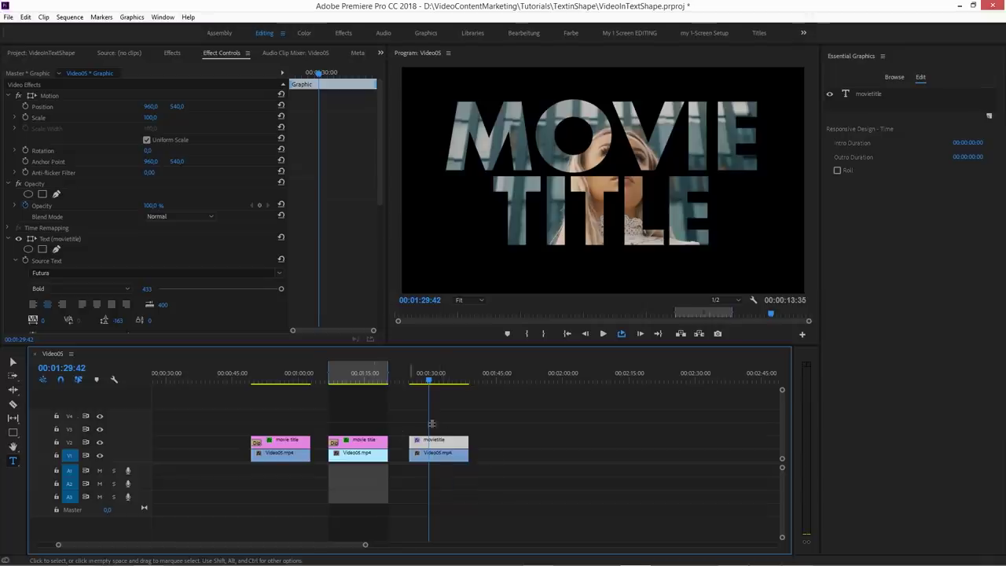
Add an inverted four-point mask to the title and stretch it past both frame edges at 25% zoom.
left_click(42, 194)
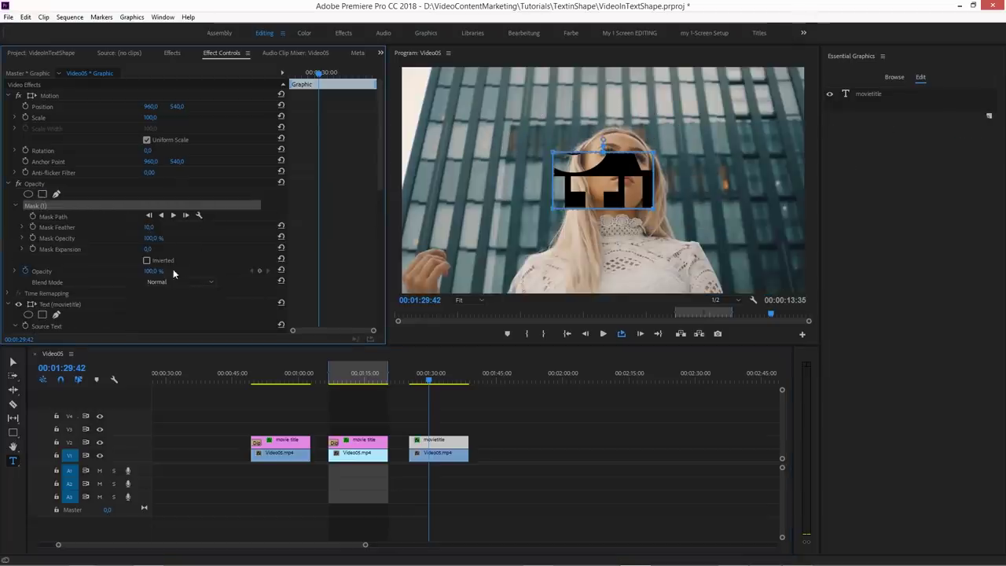
left_click(147, 261)
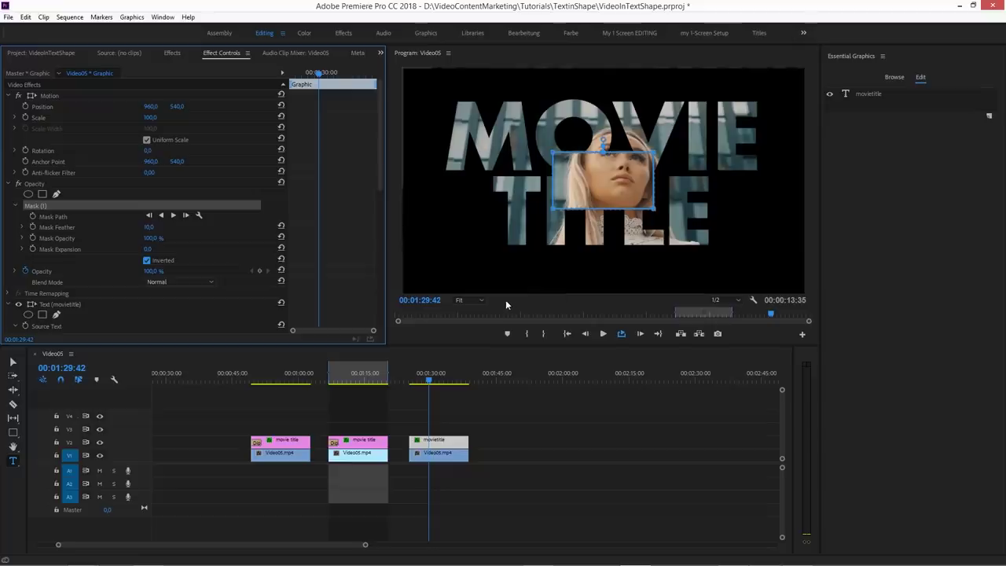
left_click(482, 300)
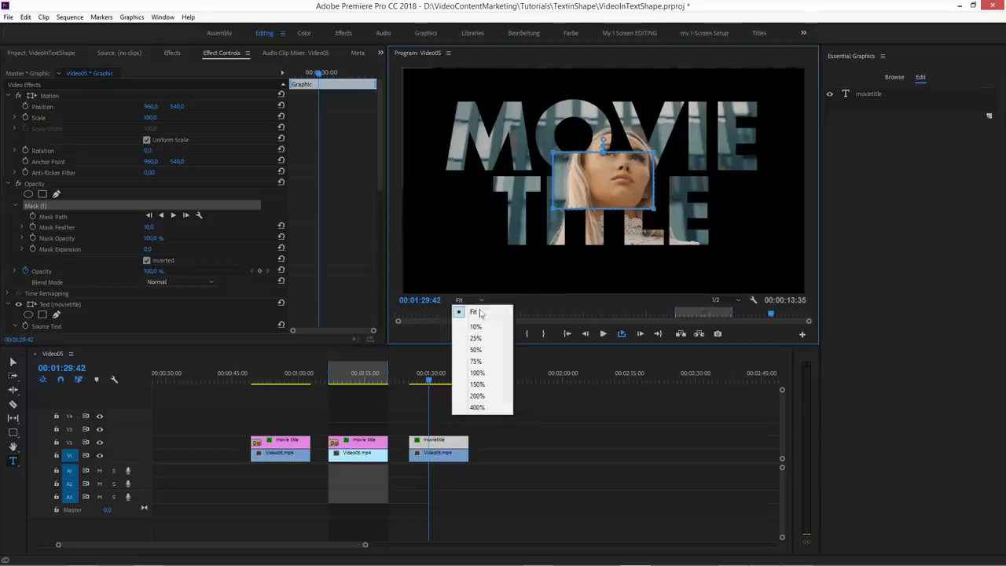
left_click(476, 338)
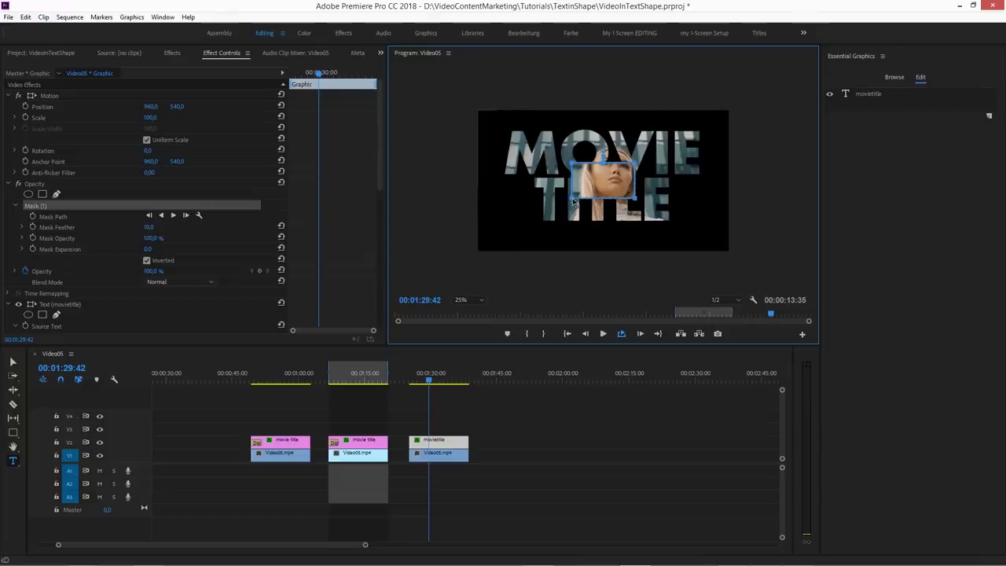
left_click_drag(574, 203, 425, 206)
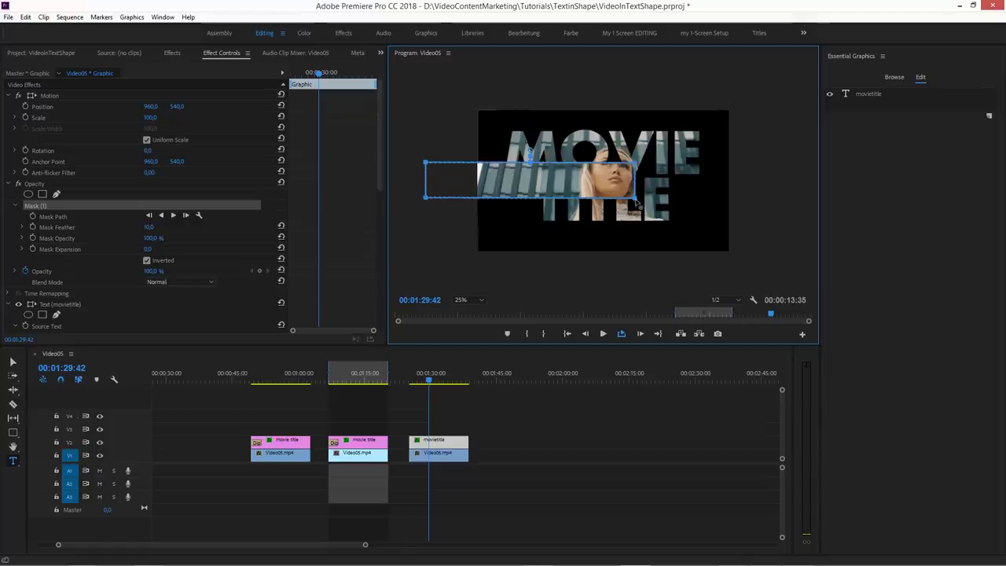
left_click_drag(637, 203, 800, 203)
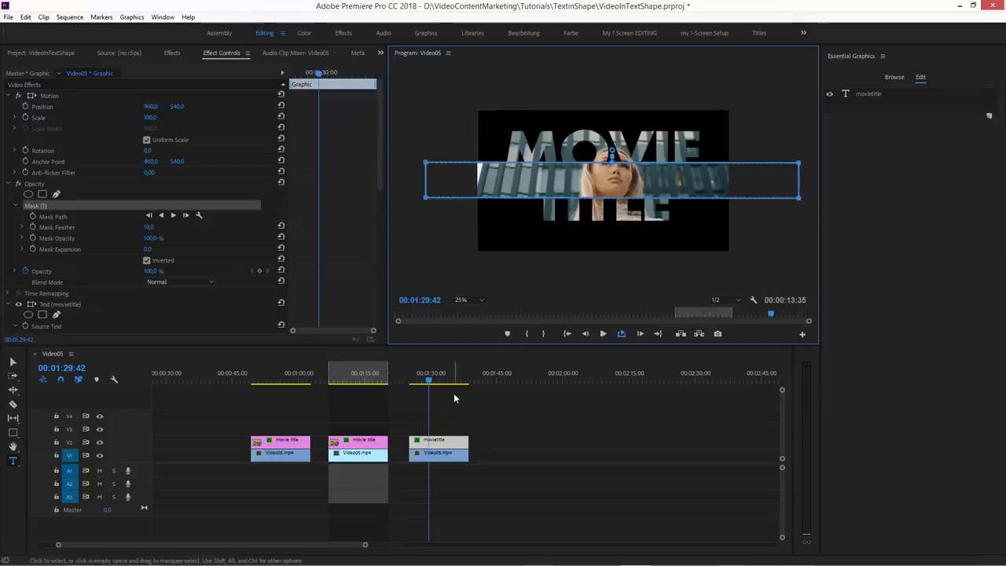
left_click(446, 443)
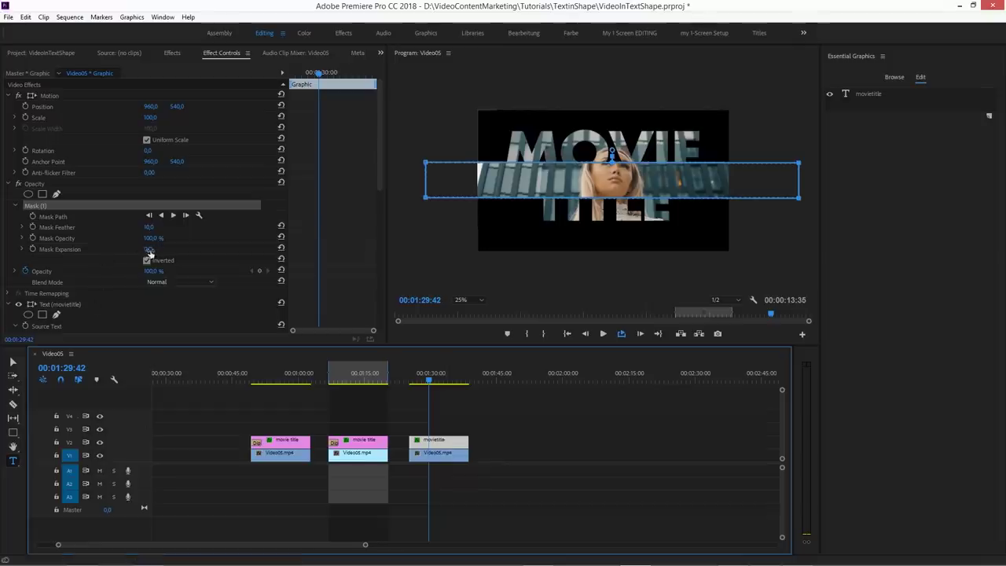
Set Mask Expansion to about -156 so the band vanishes, and enable its keyframing.
left_click_drag(149, 250, 118, 250)
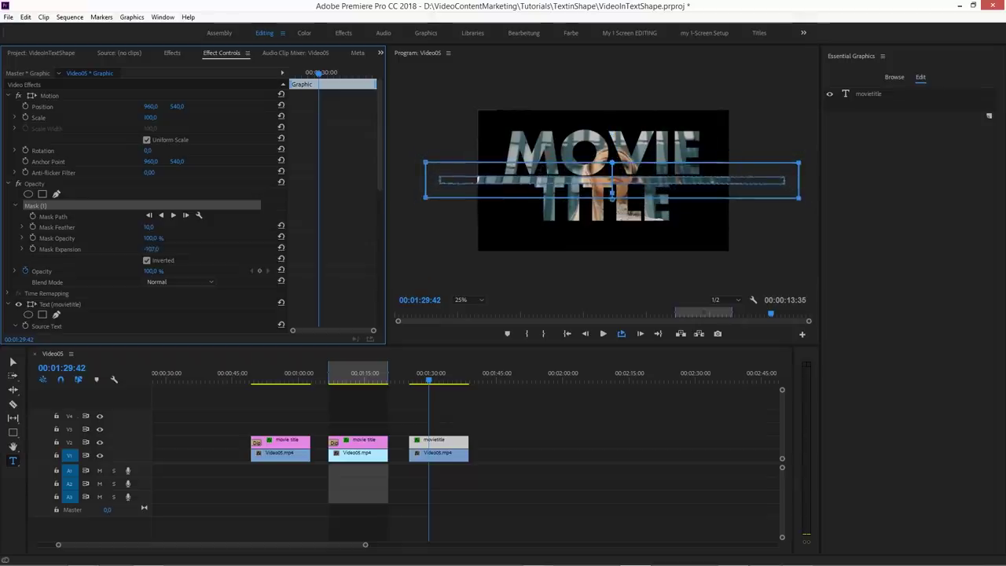
mouse_move(149, 249)
left_mouse_down()
mouse_move(204, 249)
mouse_move(118, 250)
mouse_move(138, 249)
left_mouse_up()
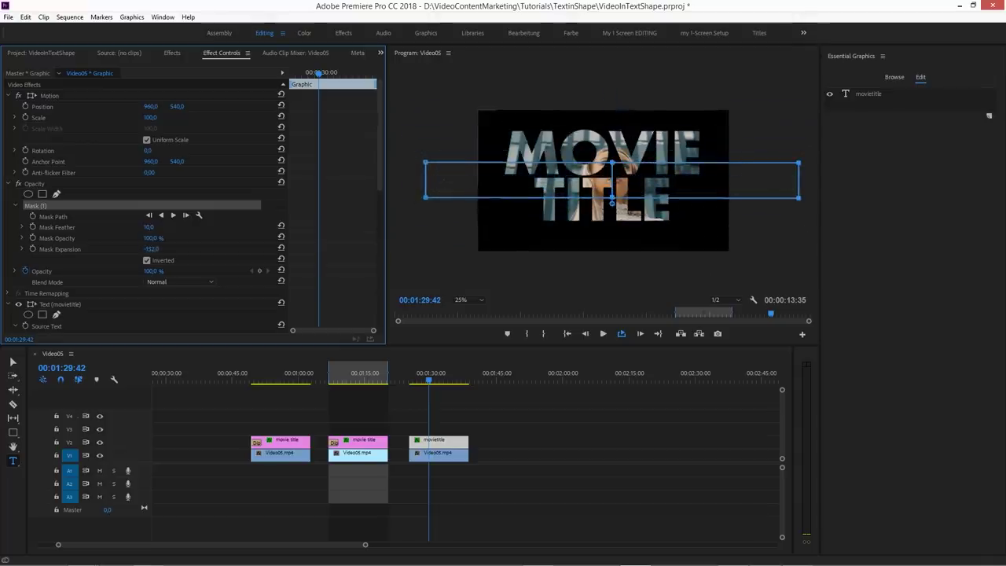
left_click(32, 249)
Keyframe Mask Expansion from closed at clip start to 200+ later, then scrub the reveal.
left_click_drag(319, 249, 296, 253)
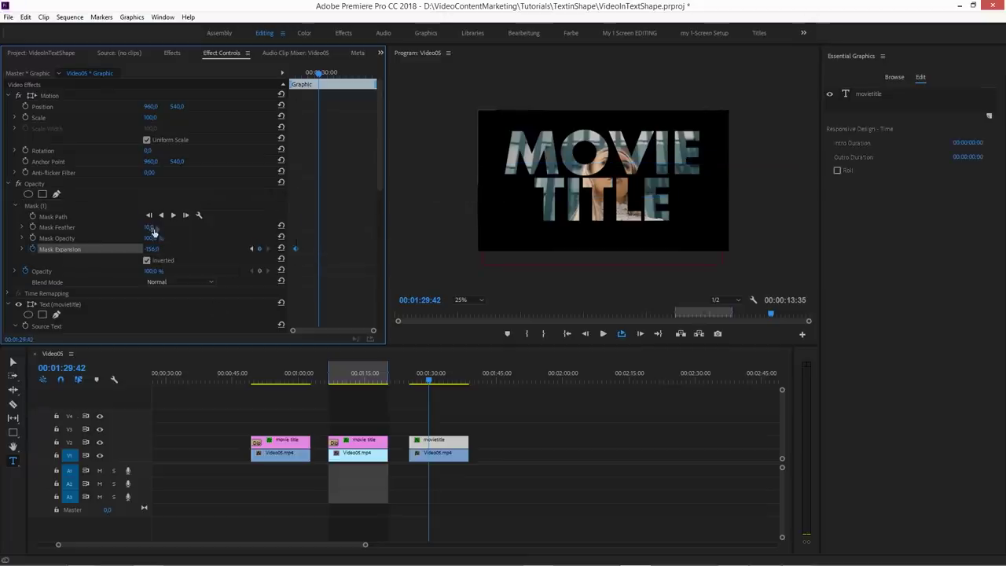
left_click(149, 248)
type("200")
key("Return")
left_click_drag(150, 249, 307, 248)
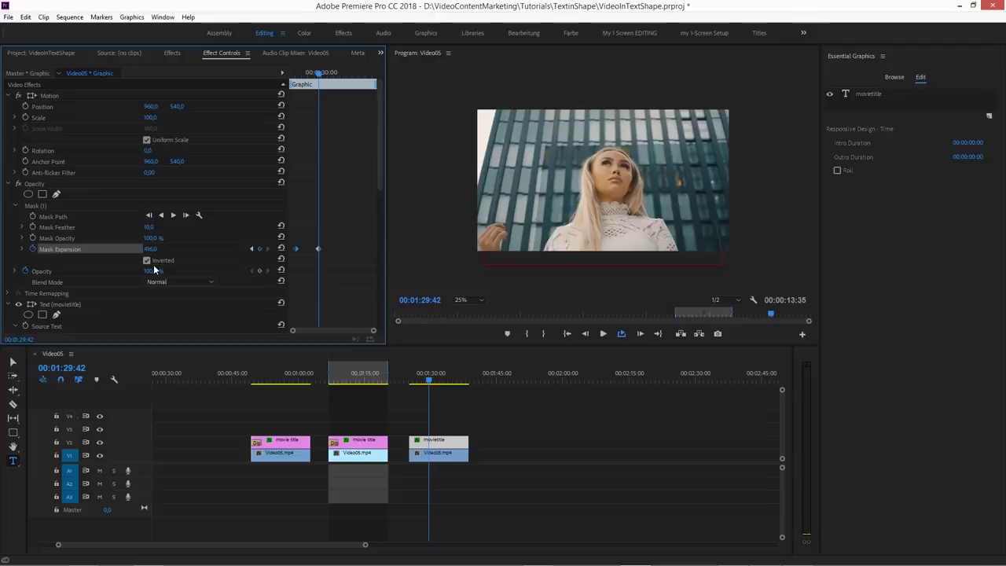
left_click_drag(321, 73, 312, 82)
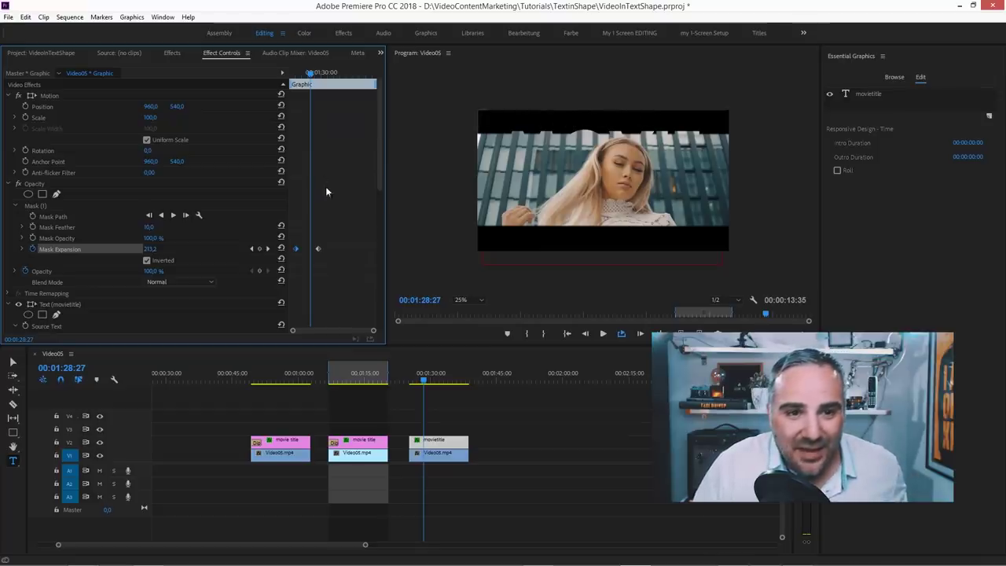
left_click_drag(310, 73, 309, 77)
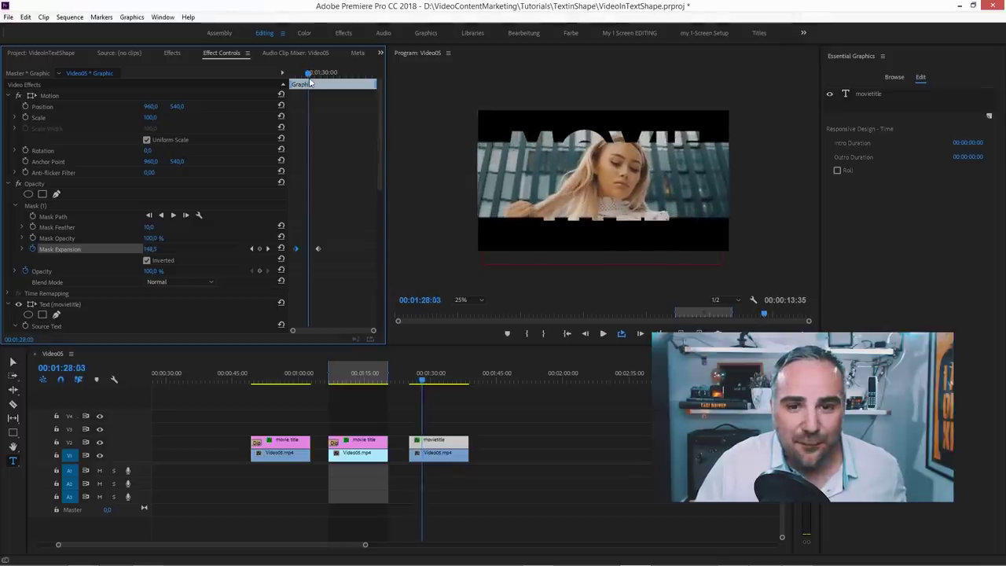
left_click_drag(309, 78, 308, 78)
Set Mask Feather to 0 and play back the third clip's reveal.
left_click(148, 228)
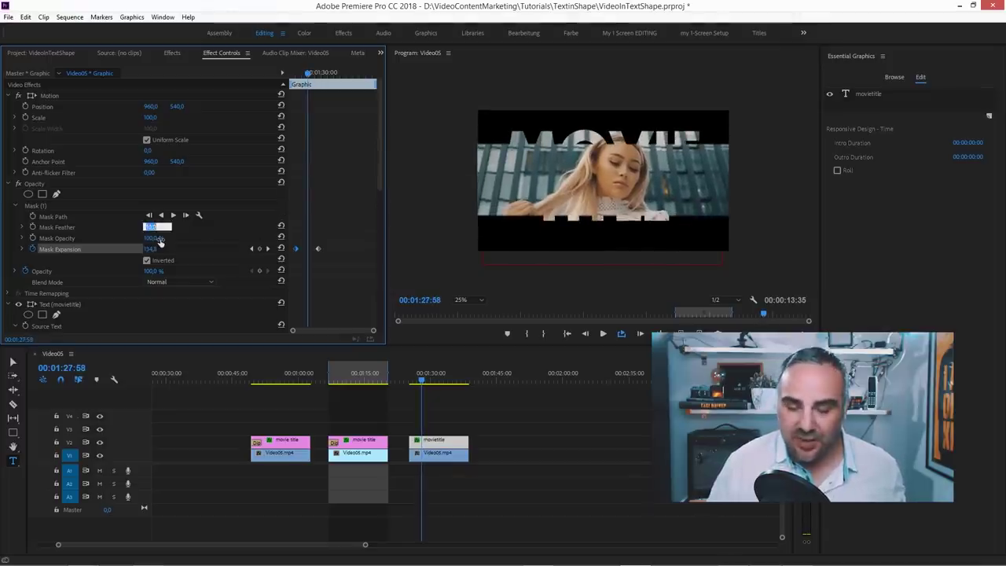
type("0")
key("Return")
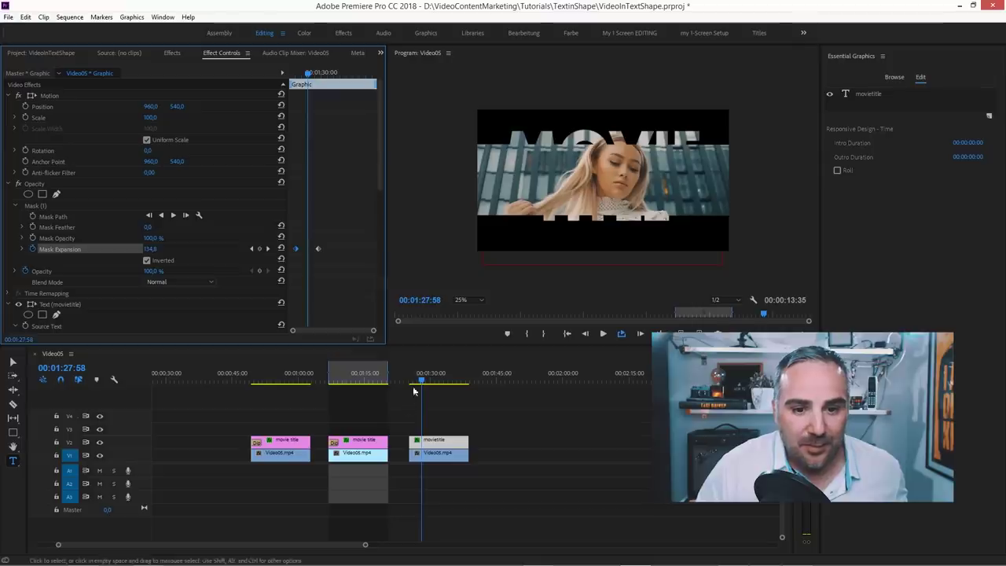
left_click(416, 381)
left_click_drag(415, 381, 409, 381)
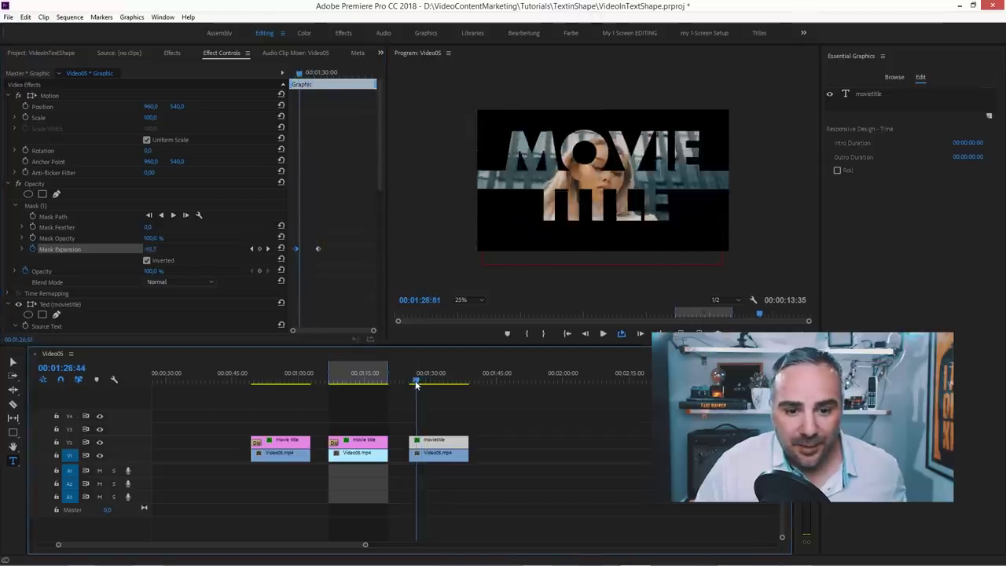
key("space")
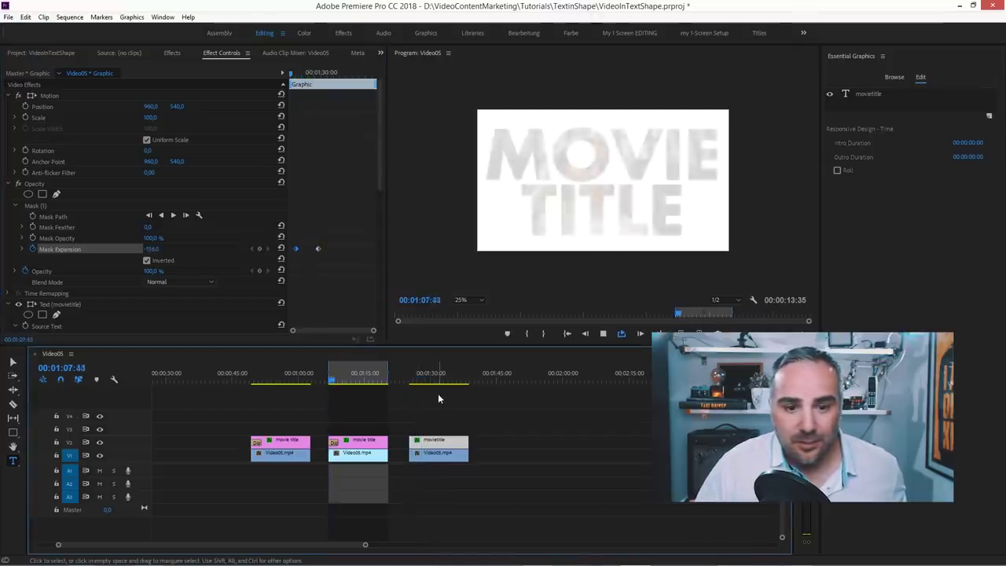
left_click(439, 456)
key("x")
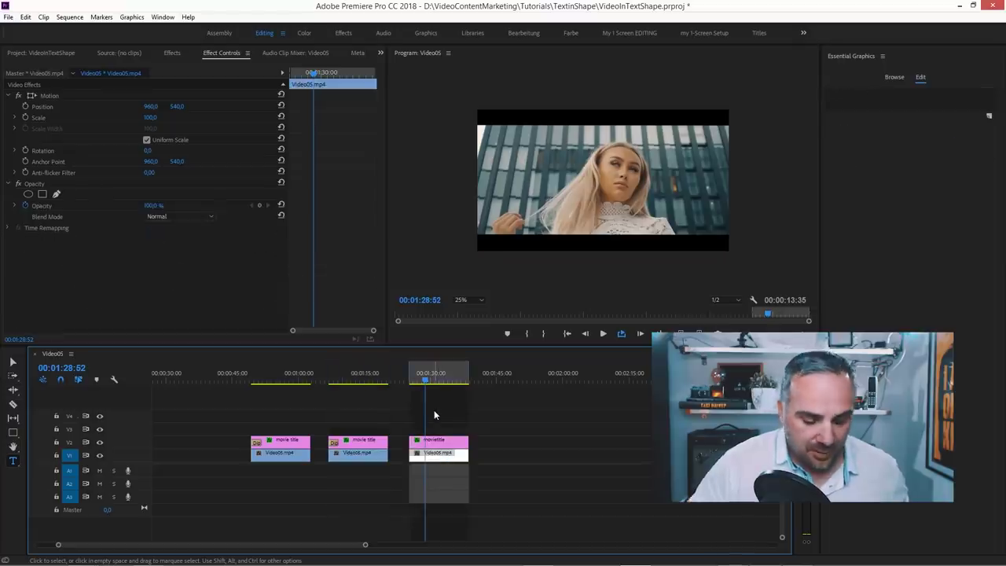
key("ctrl+shift+space")
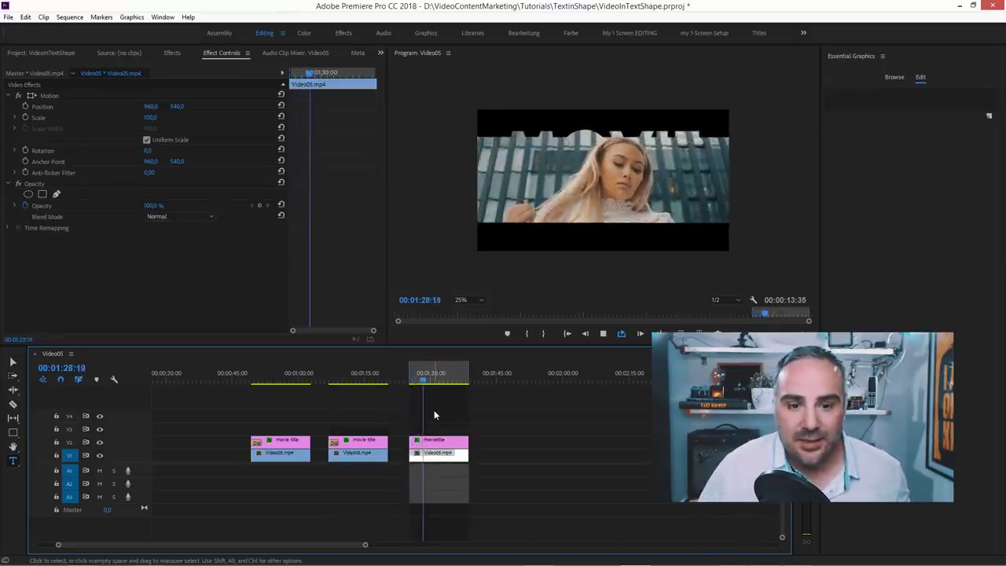
Shift the Mask Expansion keyframes slightly later and replay the reveal.
left_click(437, 445)
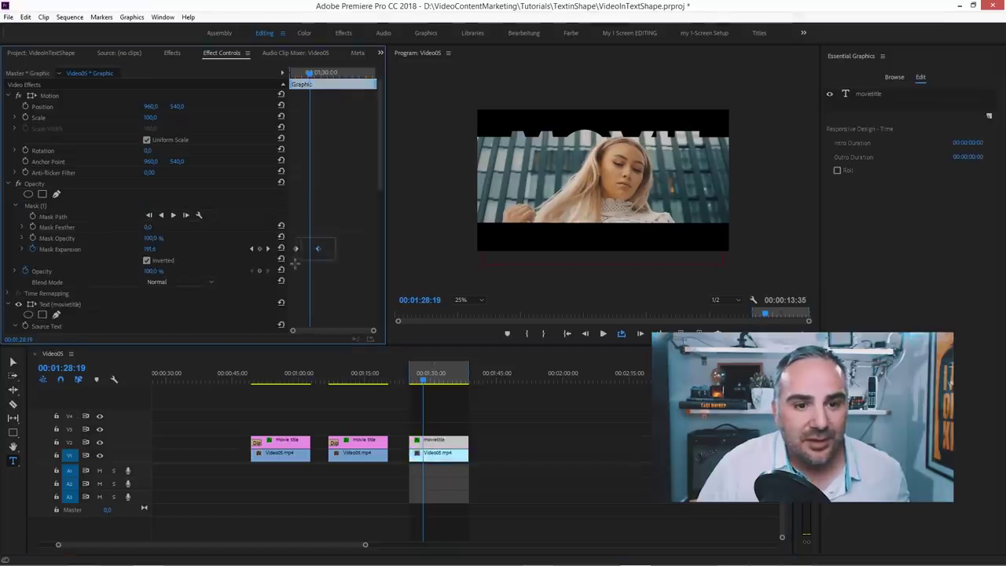
mouse_move(336, 239)
left_mouse_down()
mouse_move(287, 272)
mouse_move(301, 252)
left_mouse_up()
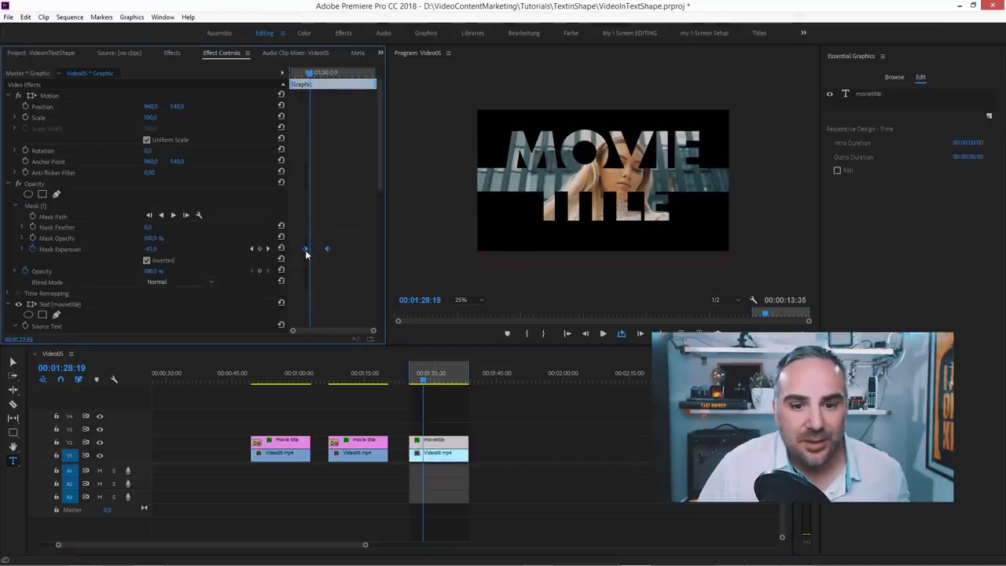
left_click(417, 383)
key("space")
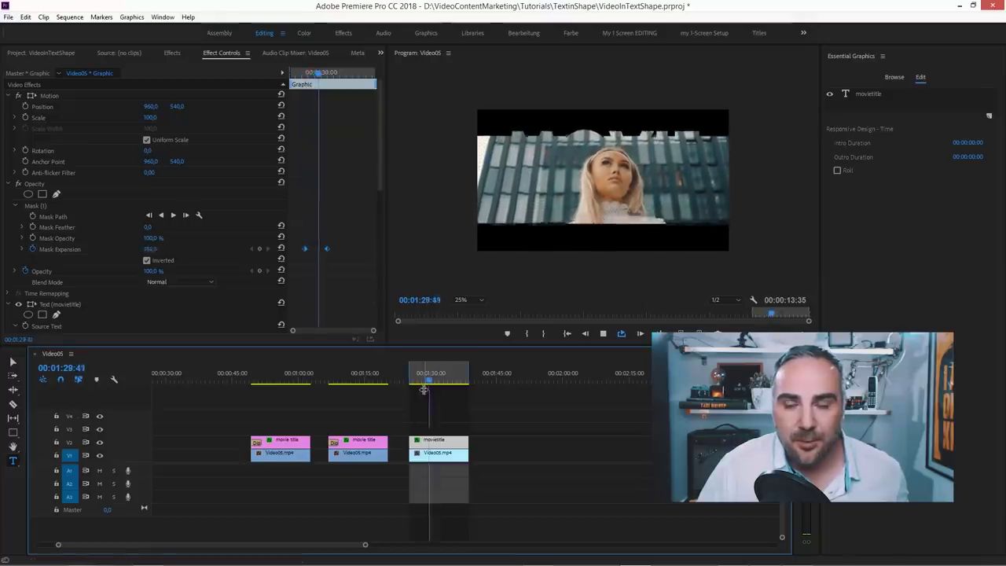
key("space")
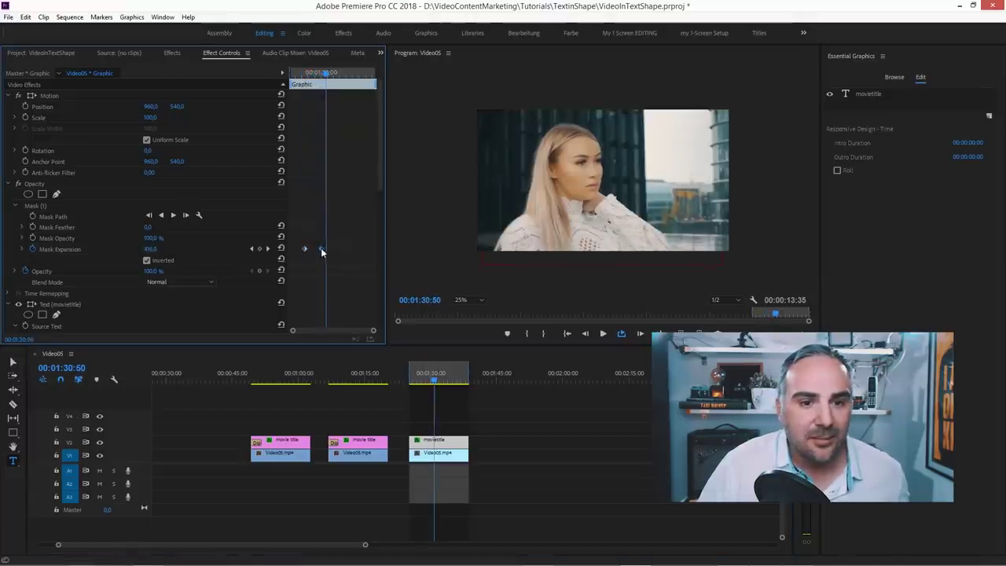
left_click(414, 381)
key("space")
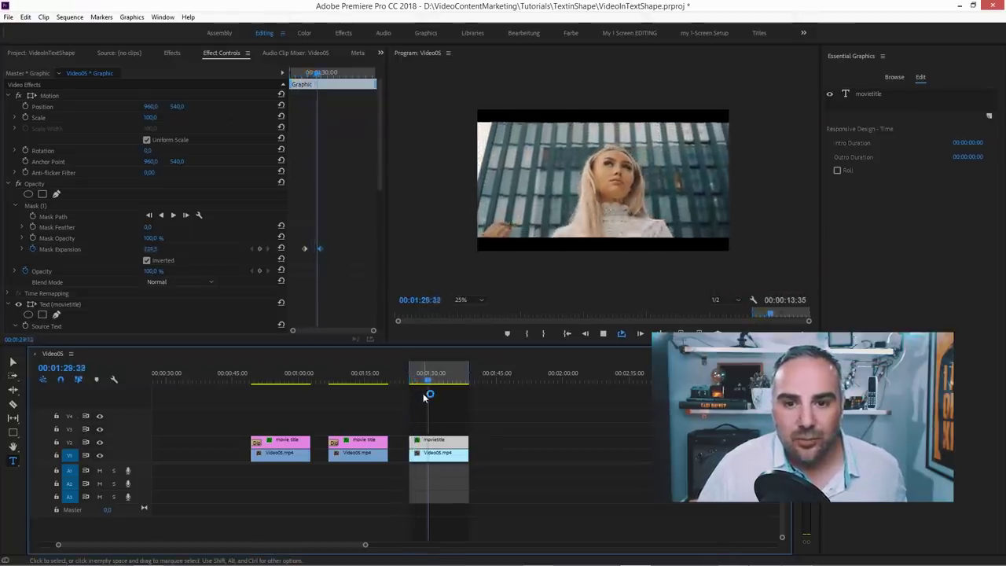
left_click(425, 382)
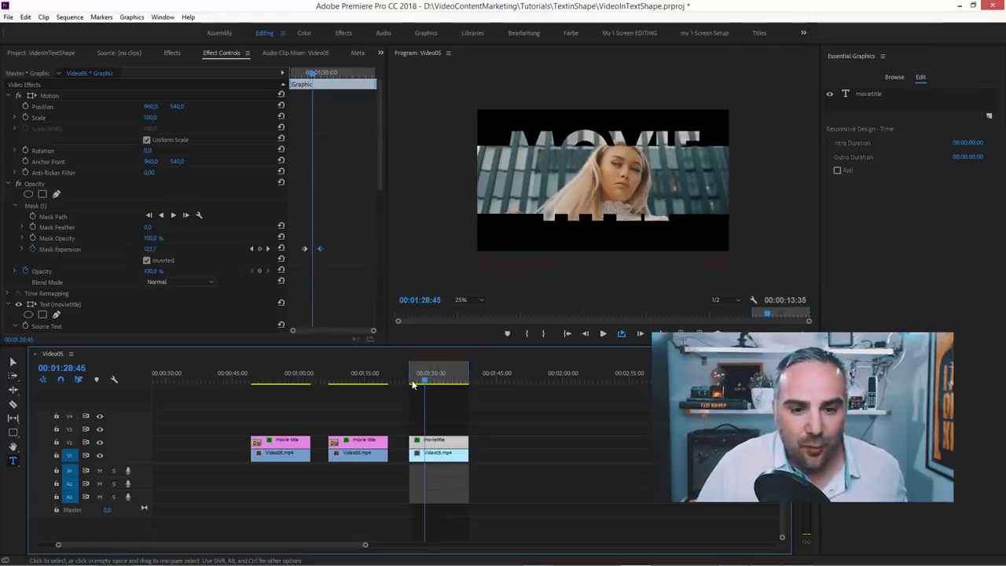
Return to the title clip's first frame with the timeline zoomed in.
left_click(410, 383)
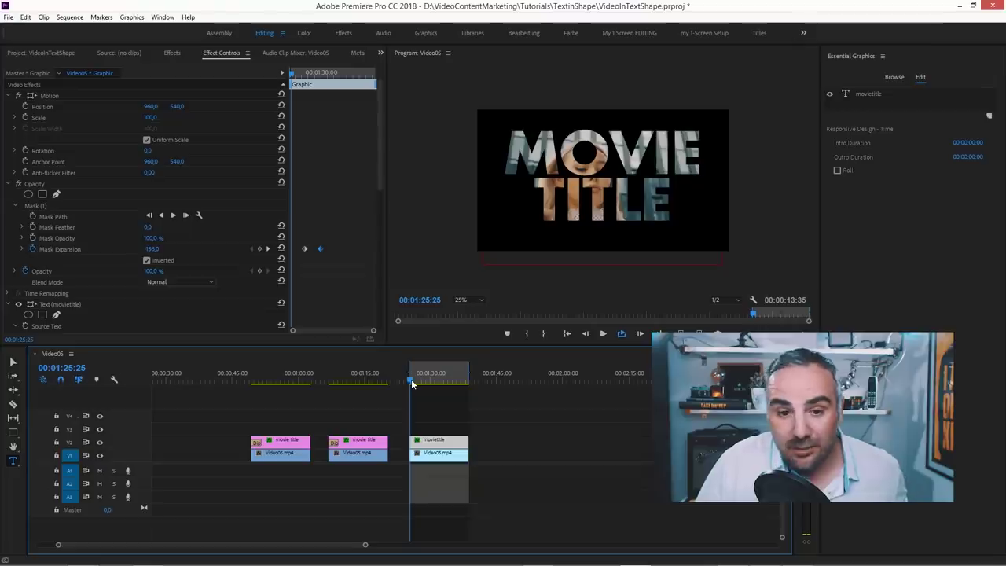
left_click_drag(410, 383, 413, 384)
key("equal")
key("equal")
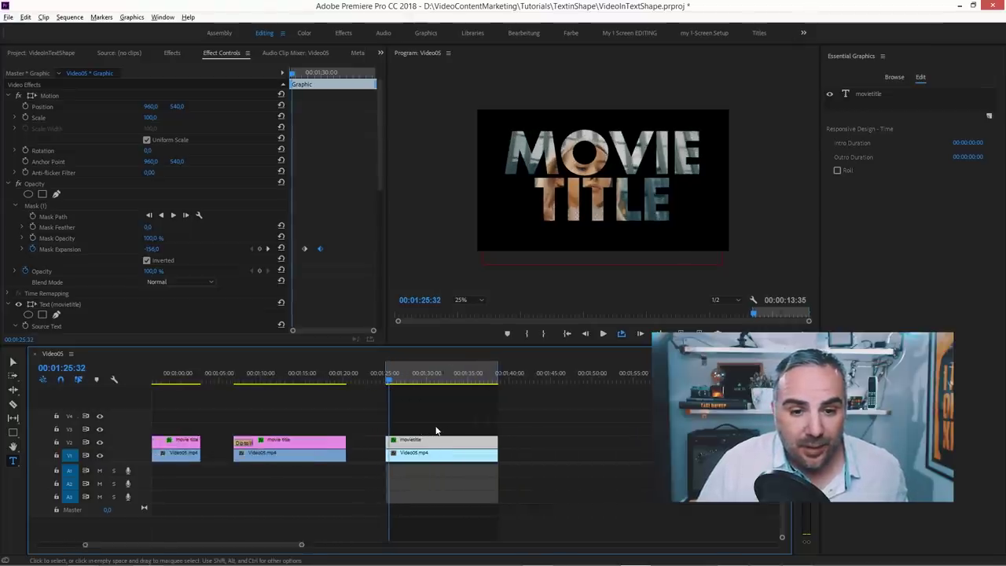
key("equal")
left_click_drag(384, 382, 377, 383)
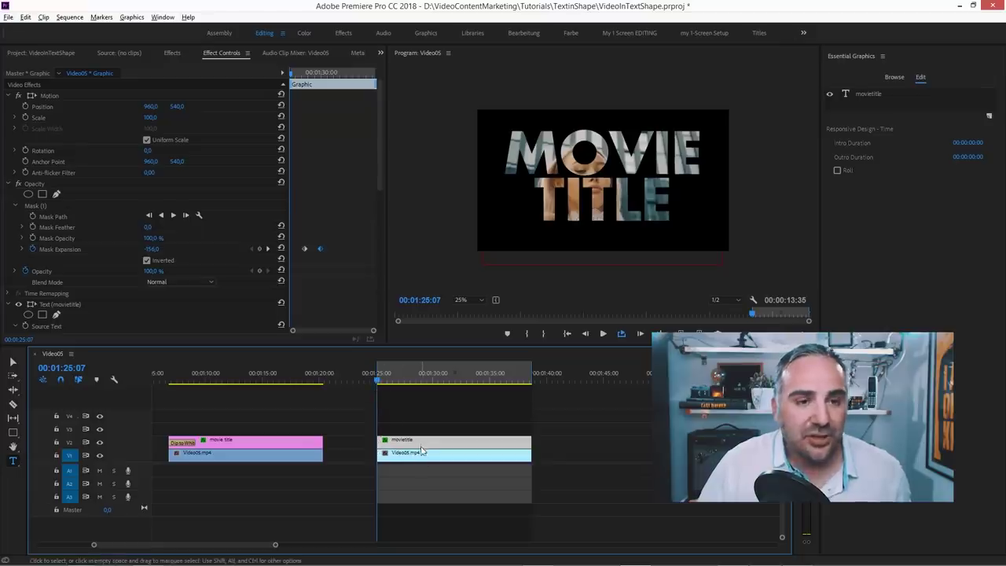
Add a lengthened Dip to Black transition at the movietitle clip's start.
left_click(171, 55)
double_click(23, 67)
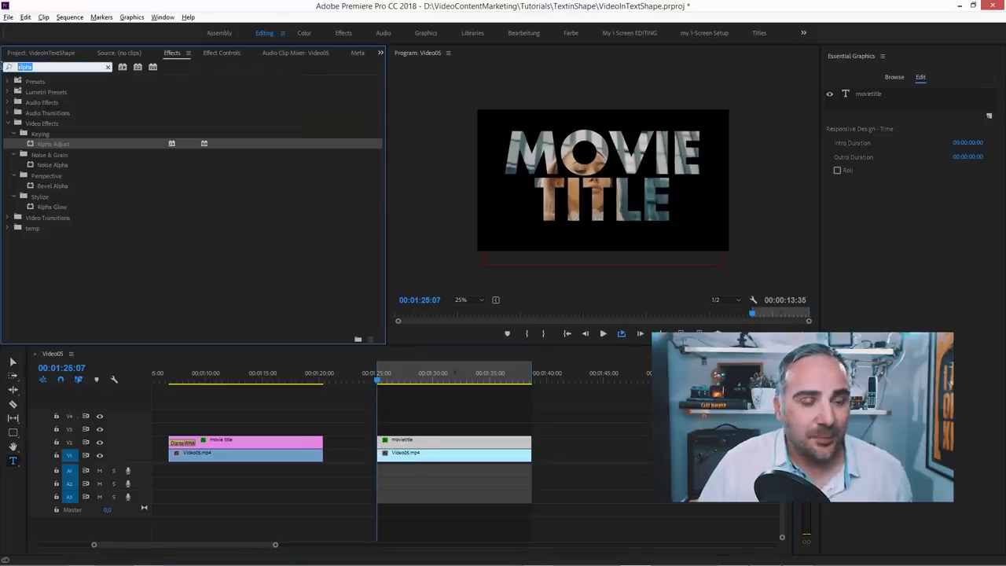
type("dip")
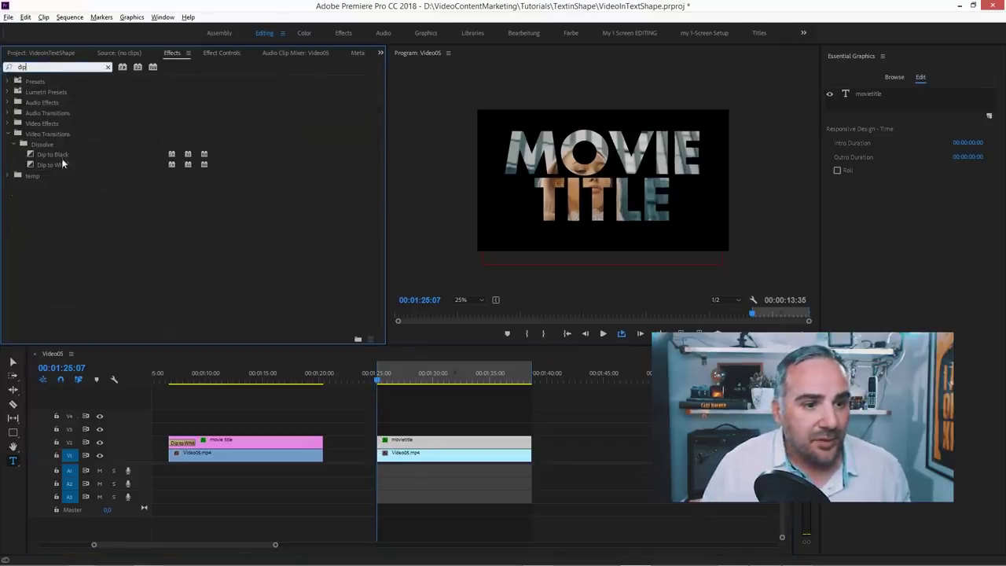
left_click_drag(55, 155, 380, 445)
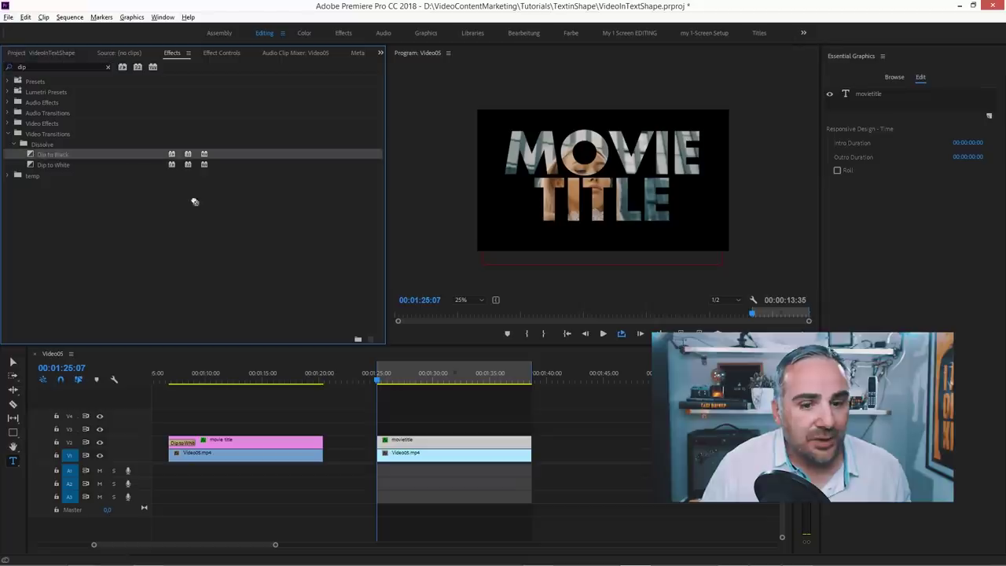
left_click(380, 445)
key("equal")
key("equal")
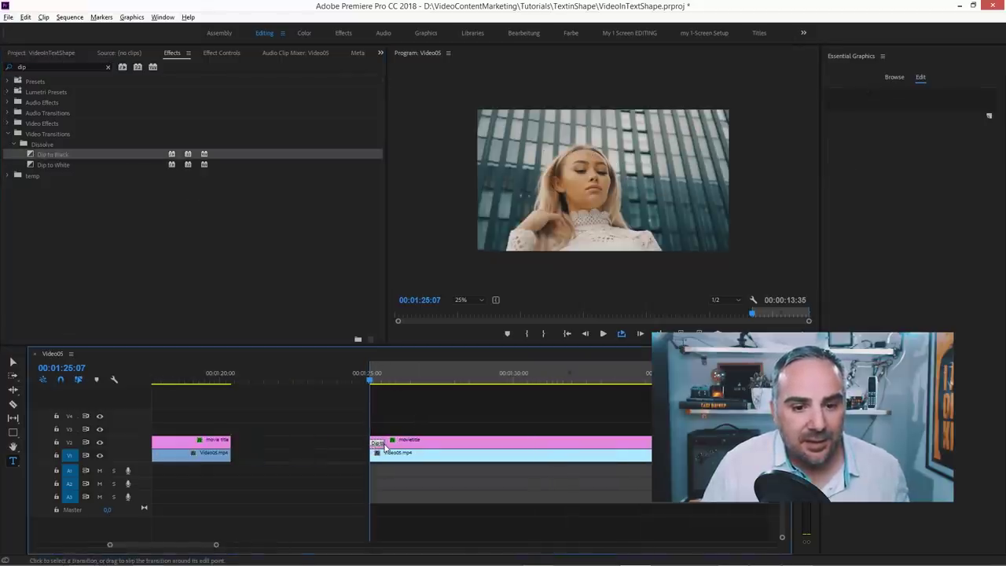
left_click_drag(377, 444, 430, 449)
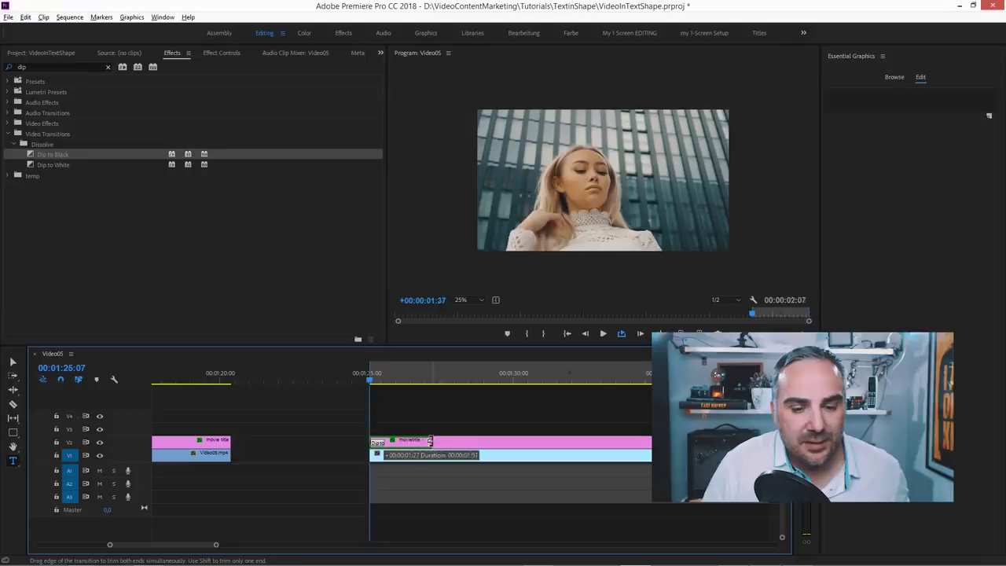
key("space")
key("space")
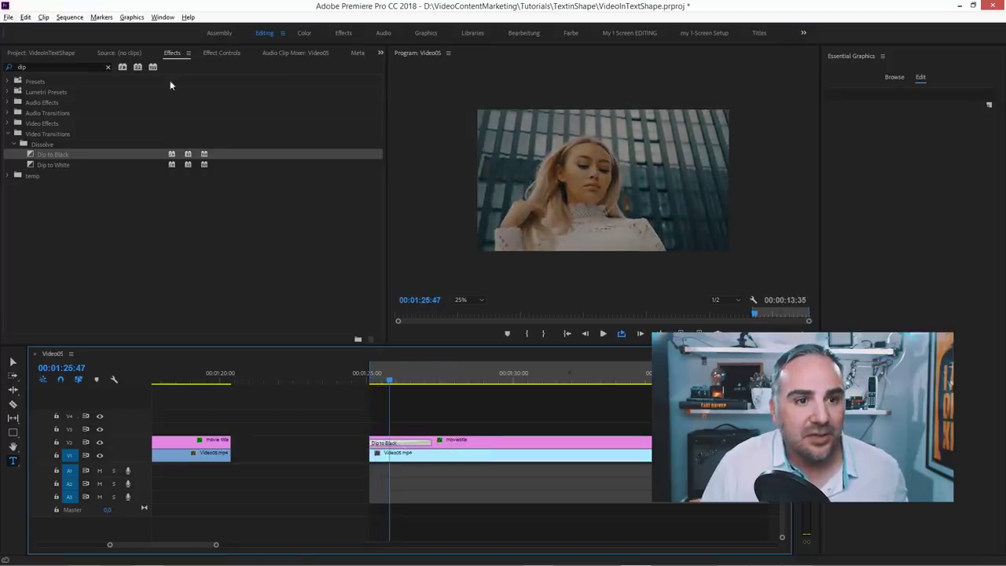
Set the Dip to Black Start to 50 and play the fade-in from black.
left_click(226, 54)
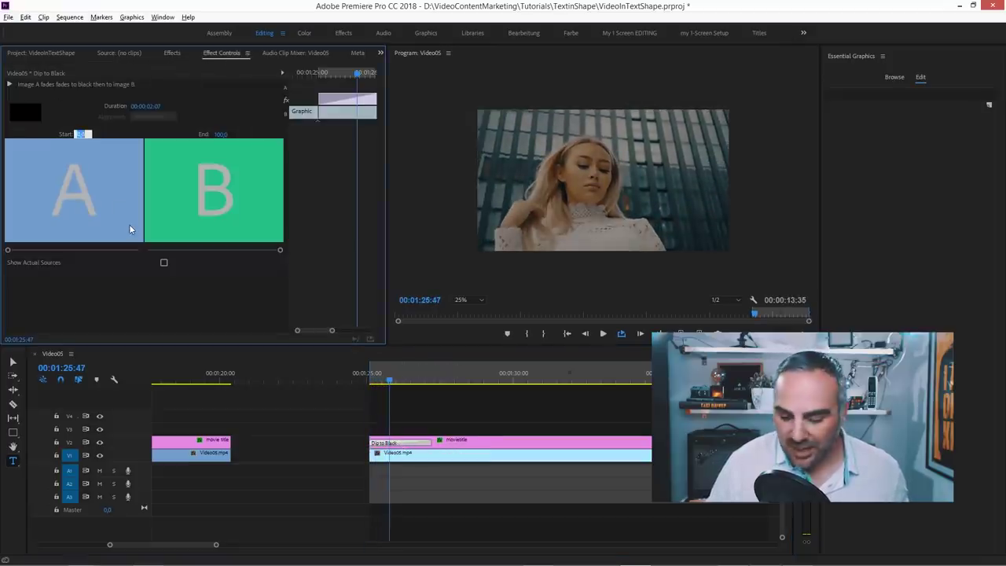
type("50")
key("Return")
key("Up")
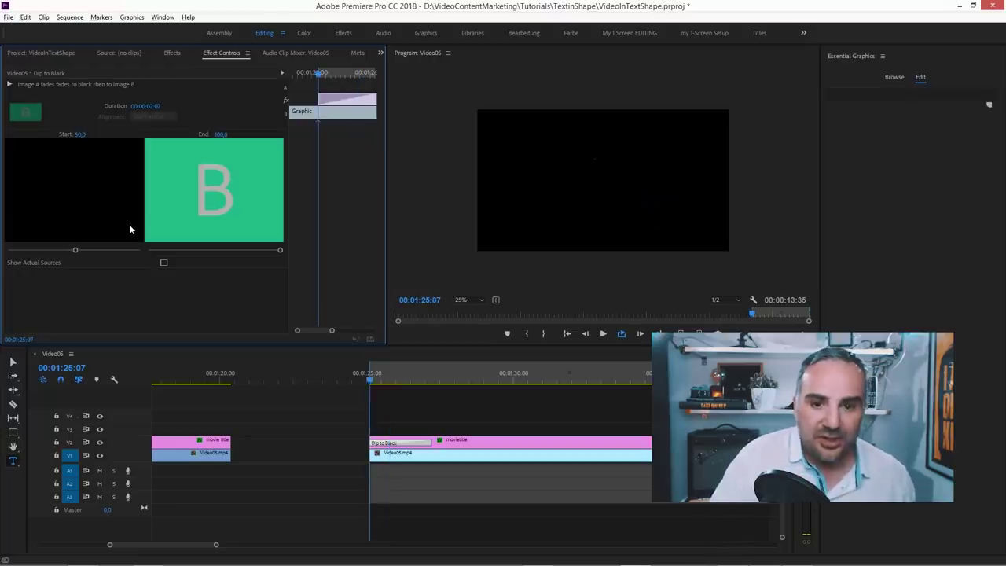
key("space")
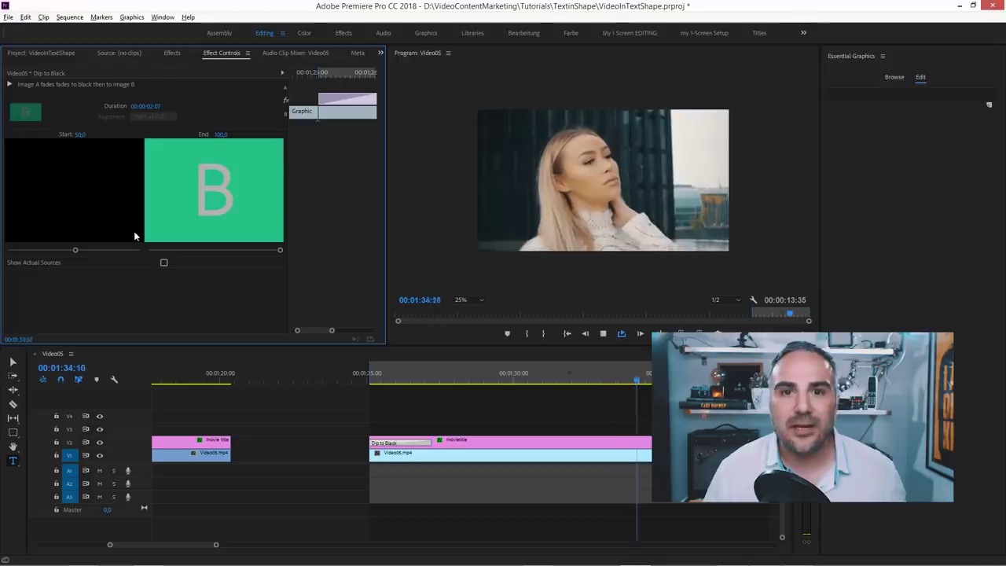
key("space")
scroll(475, 406, "down", 3)
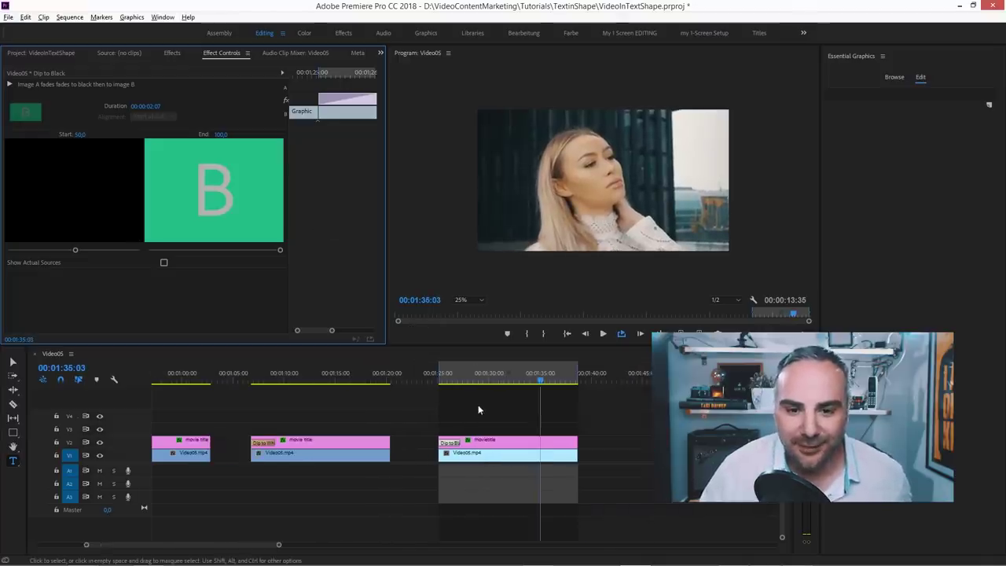
left_click_drag(488, 382, 500, 385)
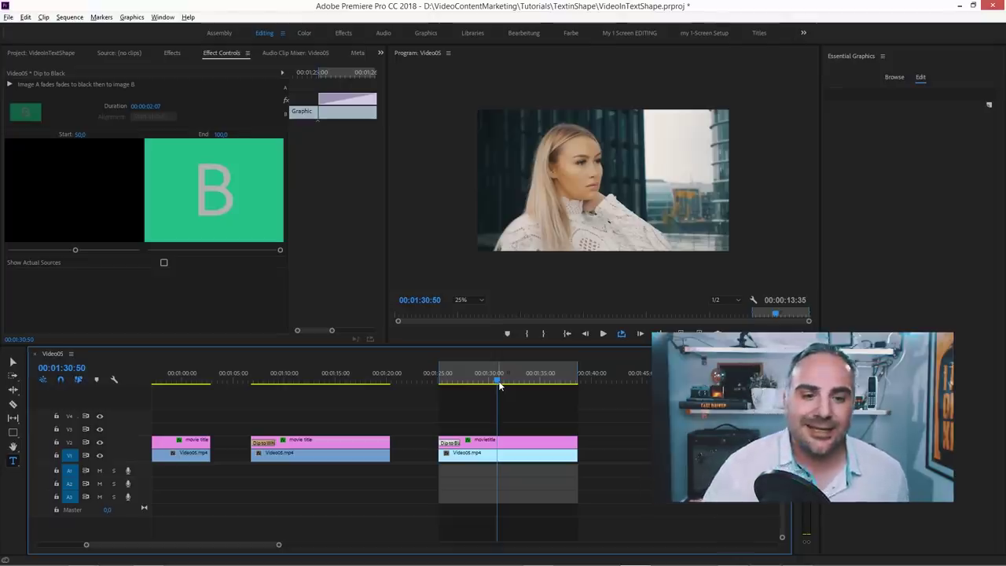
left_click_drag(476, 385, 477, 406)
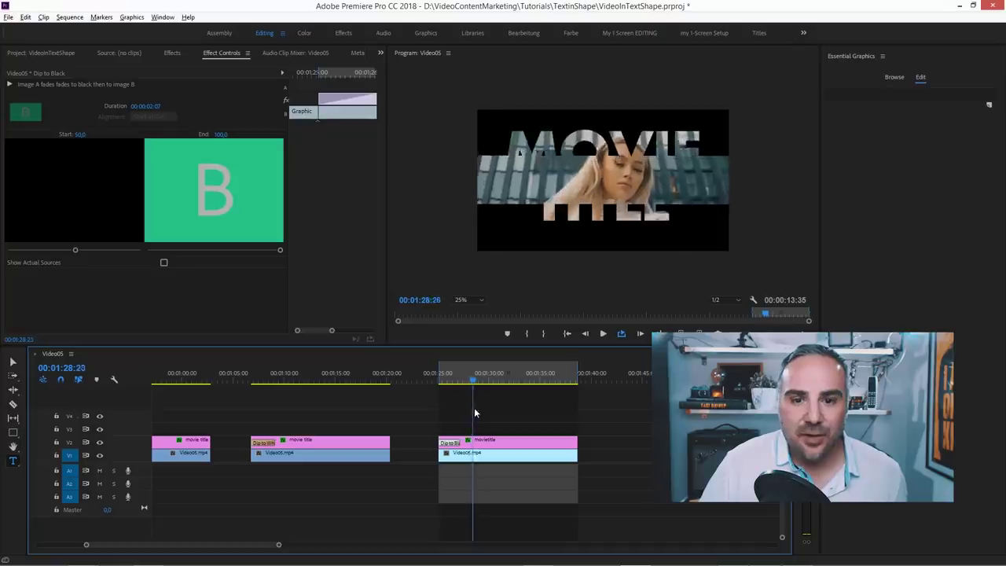
left_click_drag(474, 407, 464, 386)
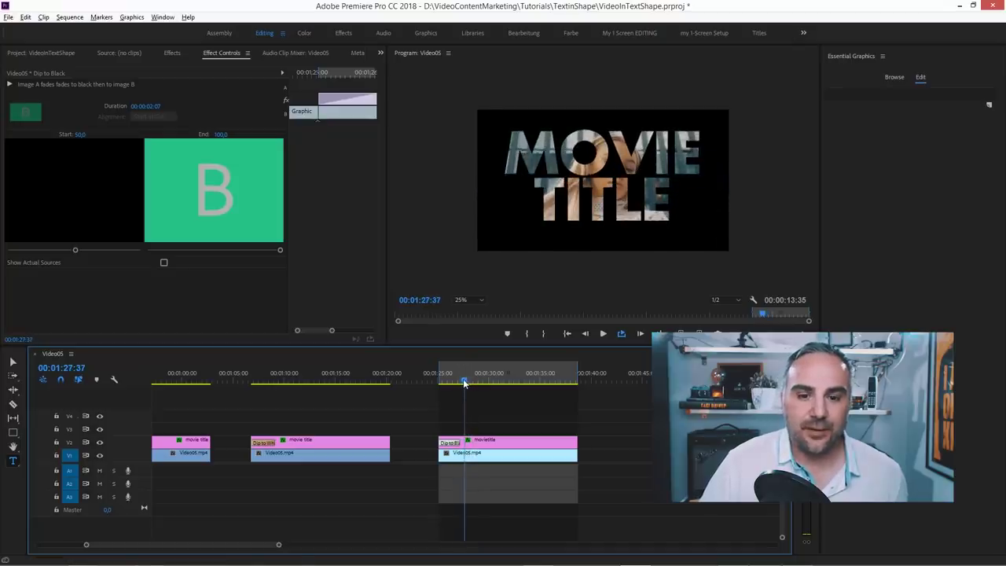
Enable Mask Only in the movietitle clip's Alpha Adjust to show the letters on white.
left_click(489, 445)
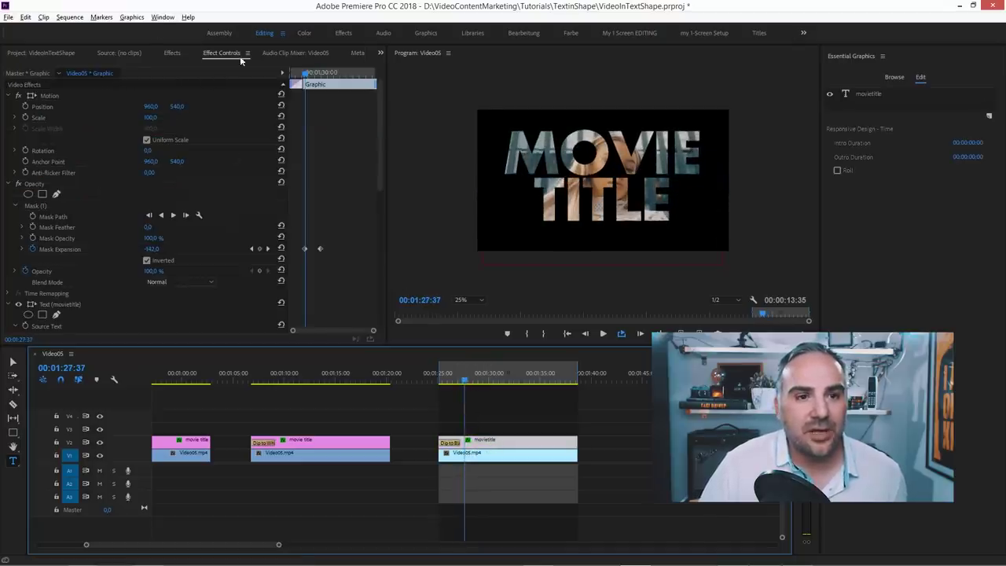
scroll(257, 231, "down", 5)
scroll(265, 231, "down", 5)
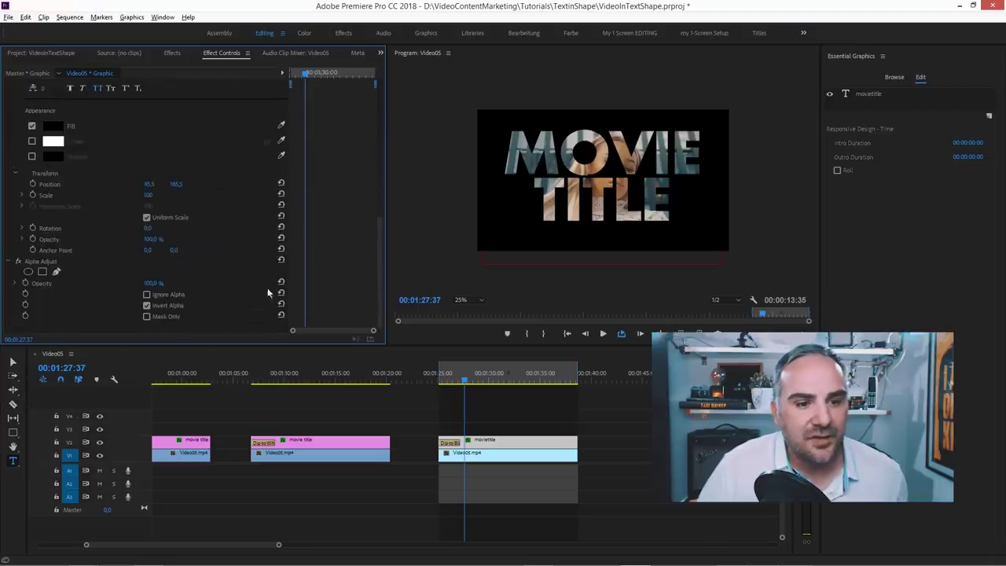
left_click(146, 316)
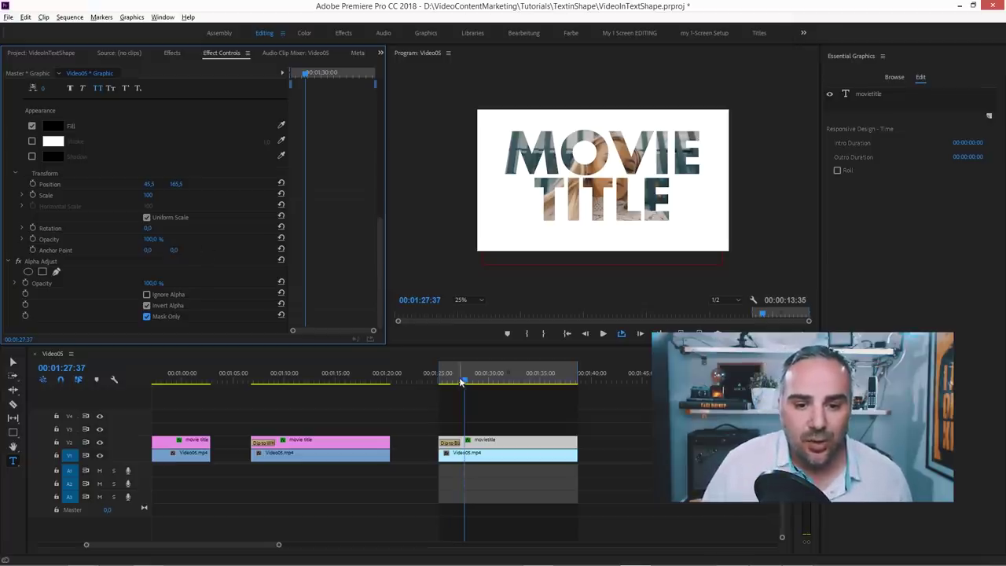
left_click_drag(463, 381, 446, 382)
Delete the Dip to Black and drop Dip to White onto the movietitle clip's start.
left_click(451, 442)
key("Delete")
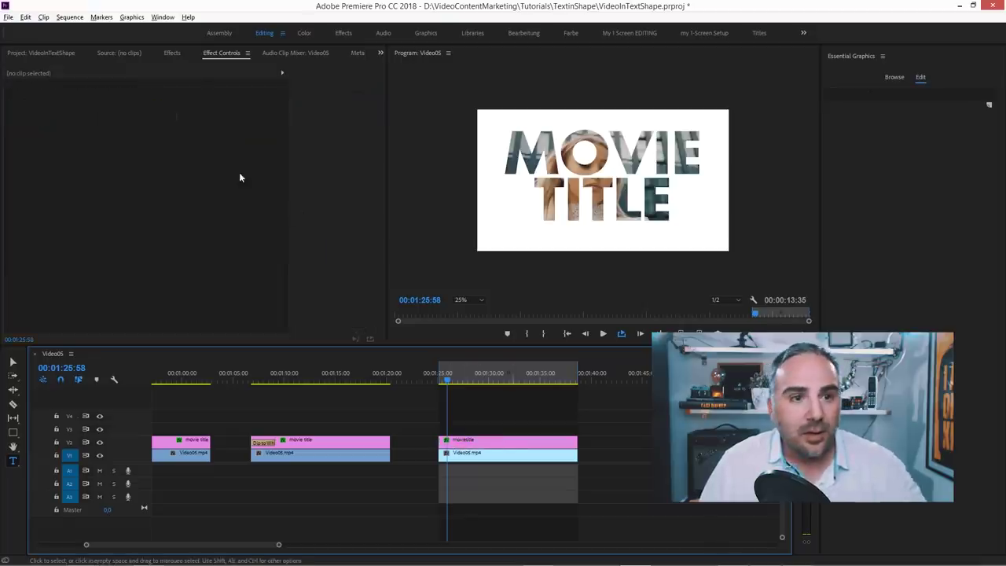
left_click(171, 52)
left_click_drag(56, 164, 422, 414)
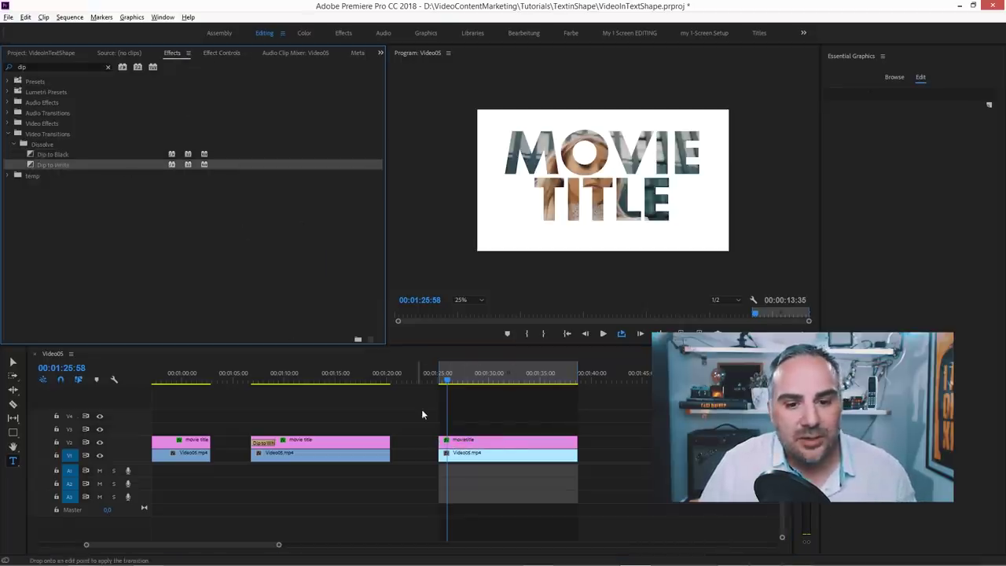
left_click_drag(446, 448, 445, 445)
Lengthen the Dip to White transition and set its Start value to 50.
key("equal")
key("equal")
key("equal")
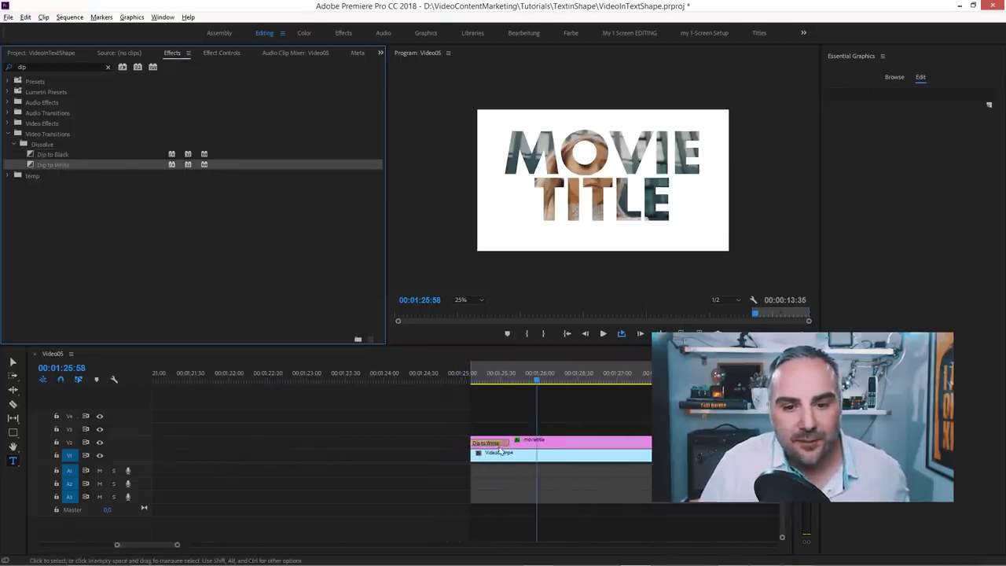
left_click_drag(549, 441, 568, 442)
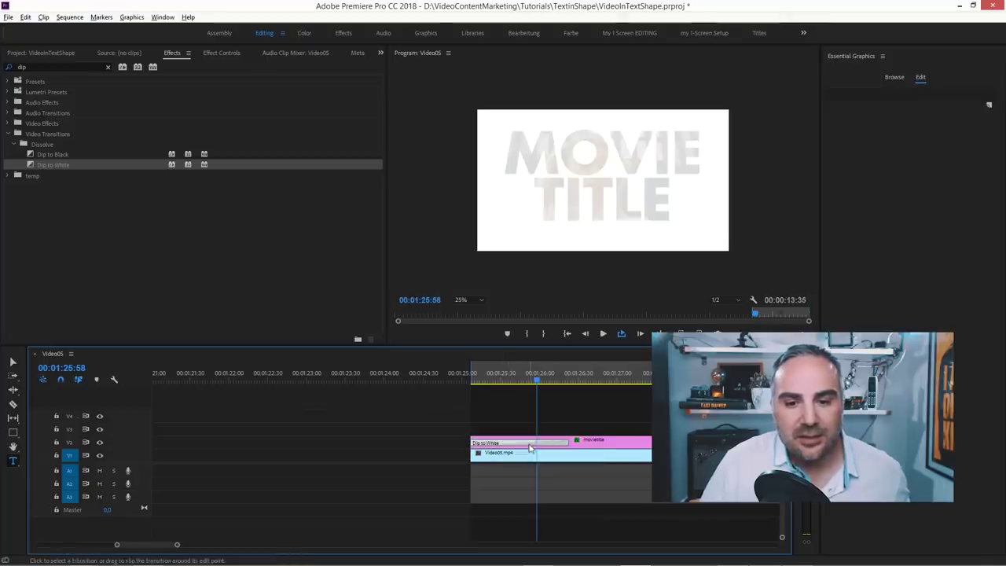
left_click(224, 53)
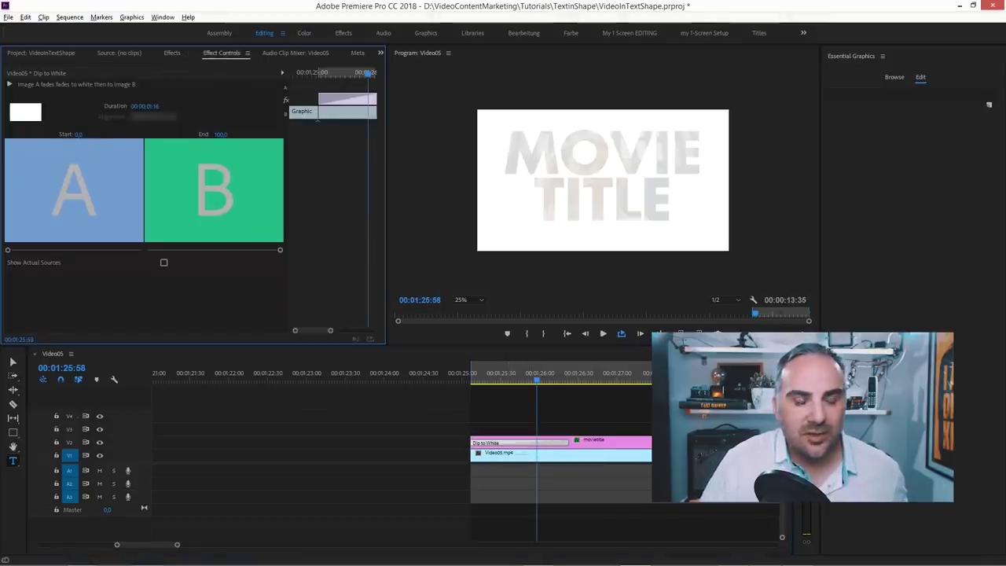
left_click(80, 134)
type("50")
key("Return")
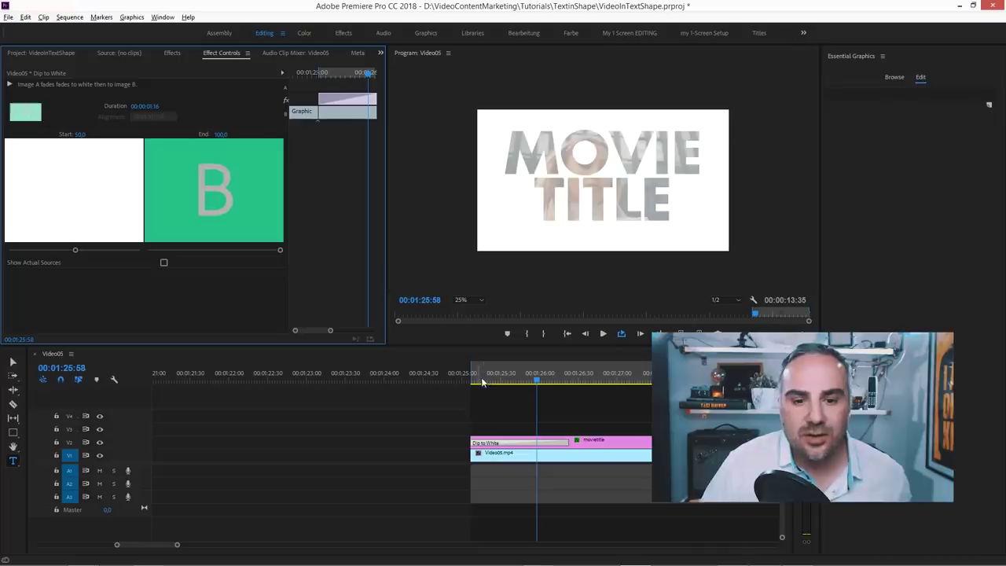
Play back the white-background title reveal from the transition's beginning.
left_click(486, 381)
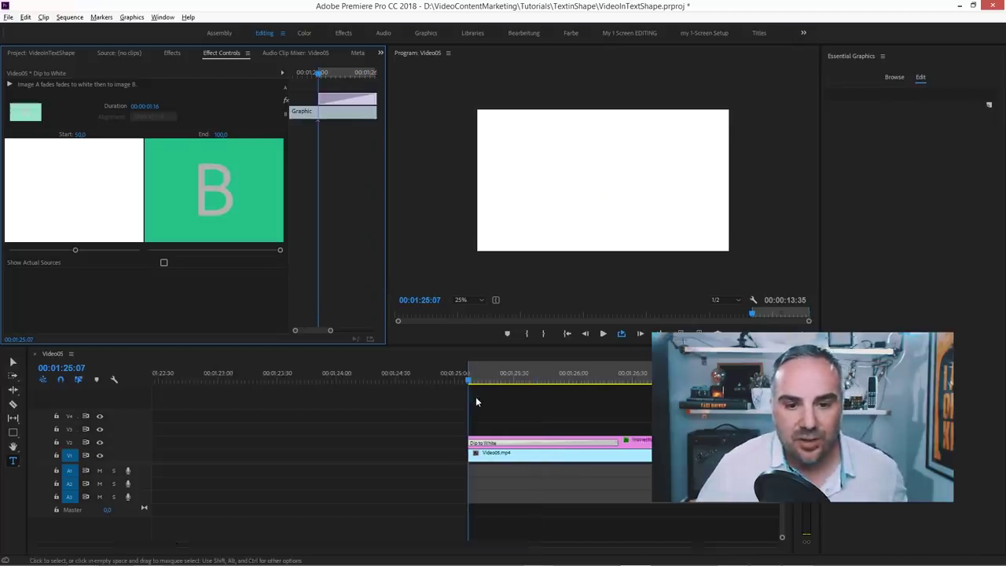
key("minus")
key("minus")
key("minus")
key("equal")
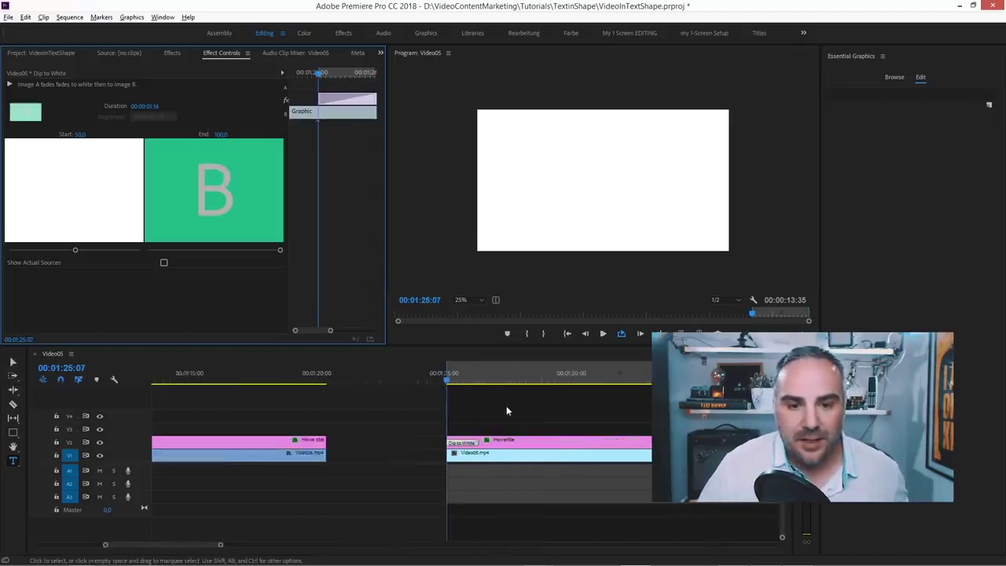
key("equal")
left_click(478, 404)
key("space")
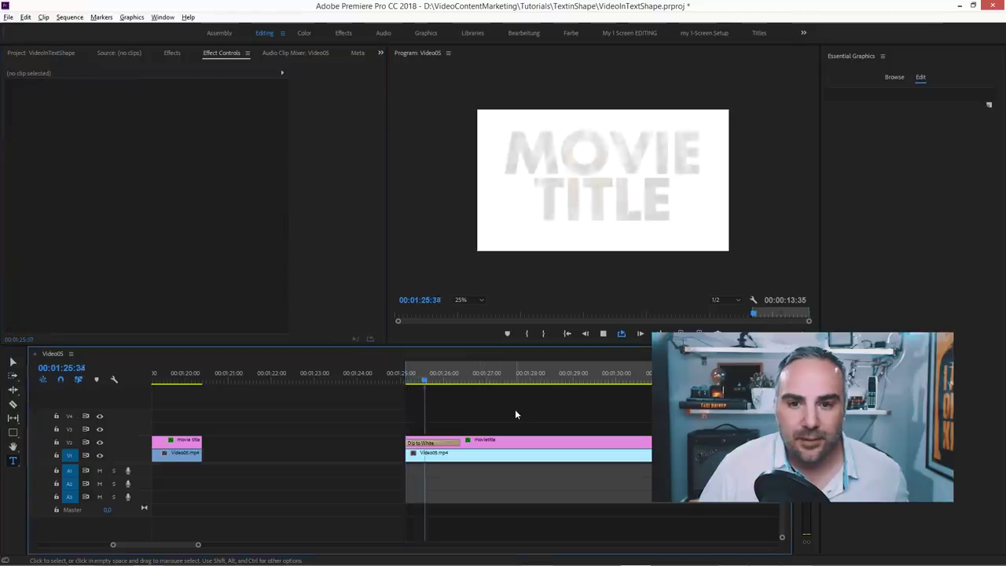
key("minus")
key("minus")
key("minus")
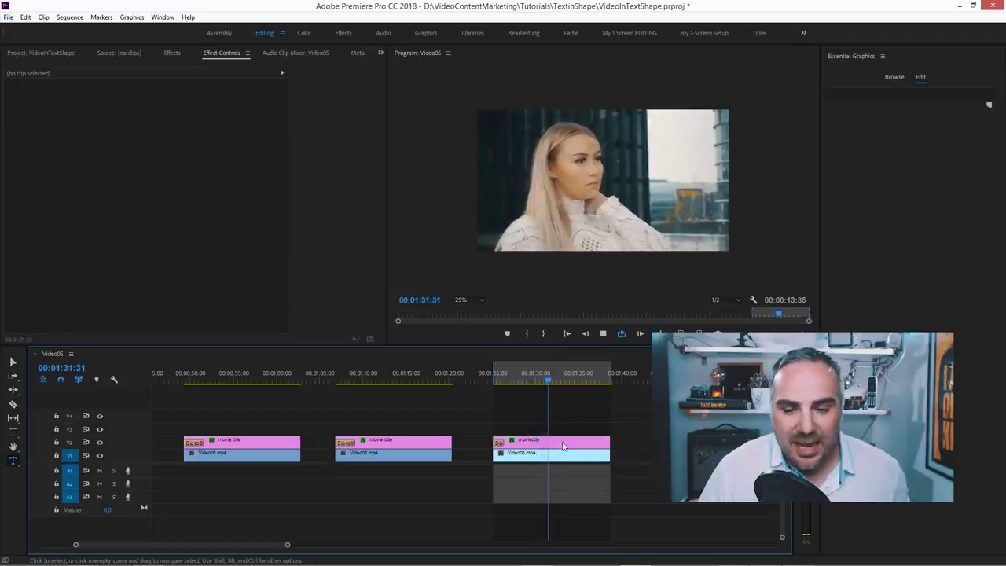
left_click(563, 447)
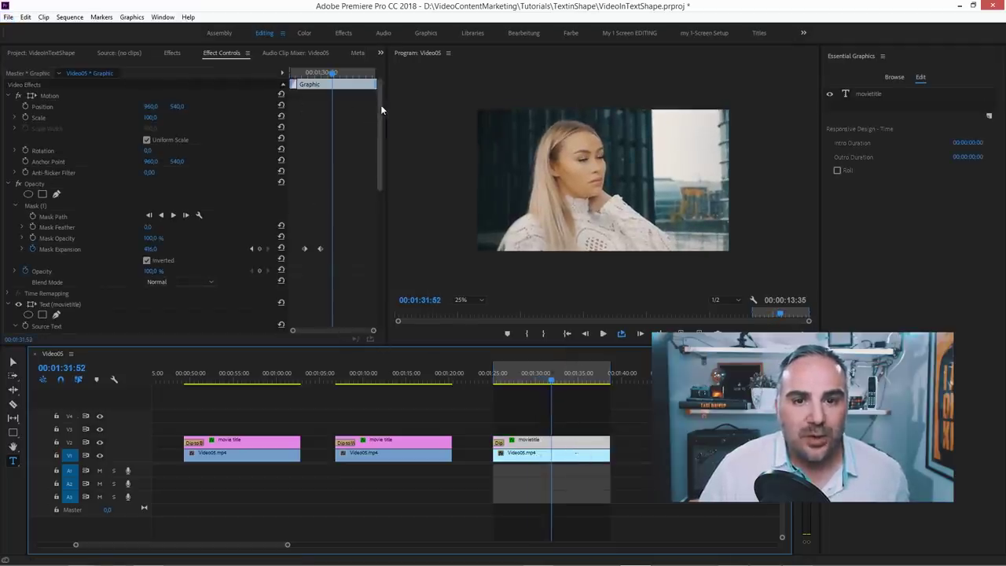
mouse_move(381, 105)
left_mouse_down()
mouse_move(394, 218)
mouse_move(385, 265)
left_mouse_up()
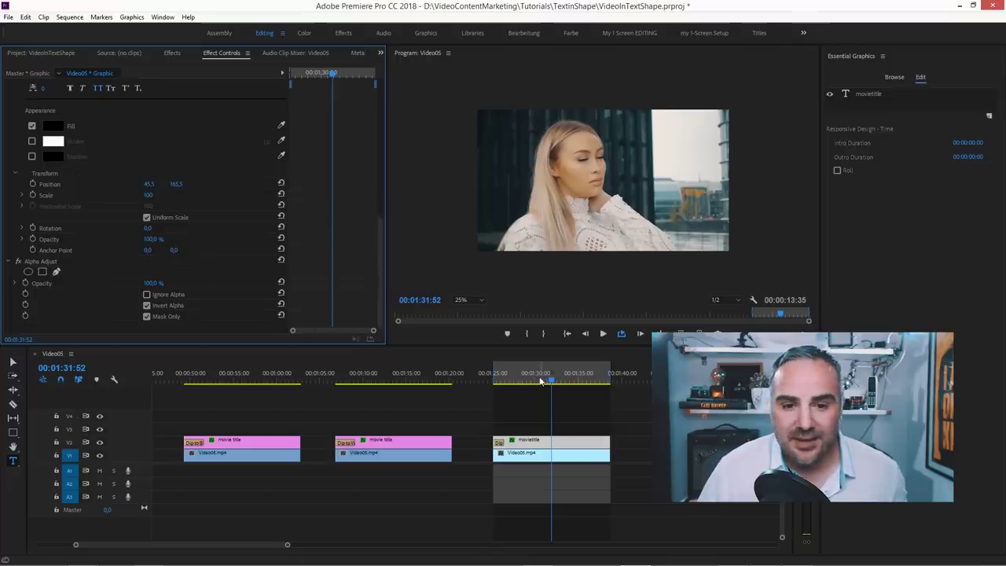
left_click_drag(540, 381, 523, 383)
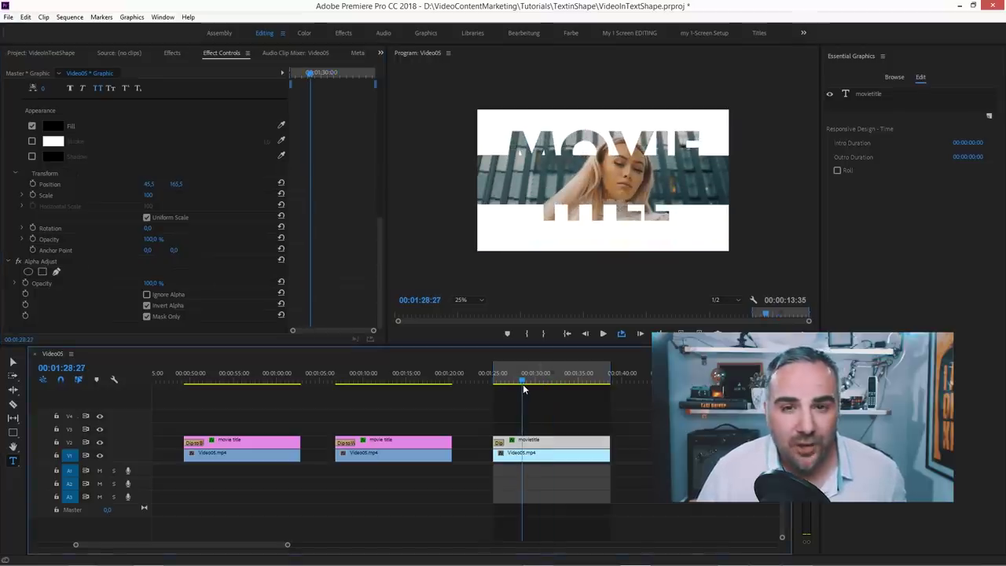